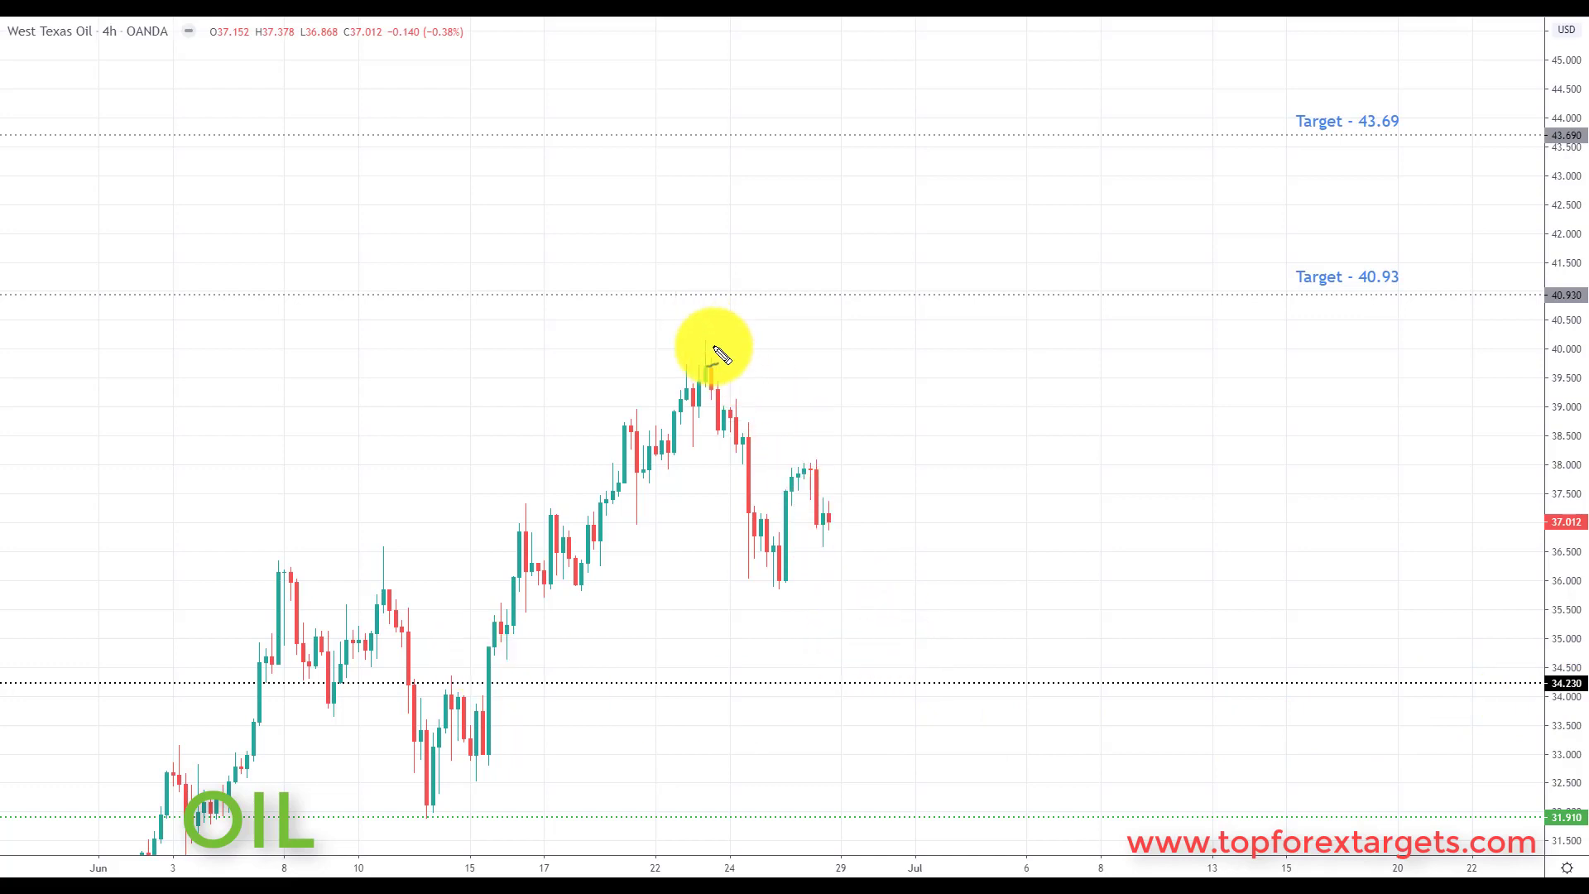
Draw the cyan oil path dipping, then rallying to 40.93 and on to 43.69, underlining the 43.69 label.
{"action": "mouse_move", "coordinate": [718, 350]}
{"action": "left_mouse_down"}
{"action": "mouse_move", "coordinate": [820, 447]}
{"action": "mouse_move", "coordinate": [971, 659]}
{"action": "left_mouse_up"}
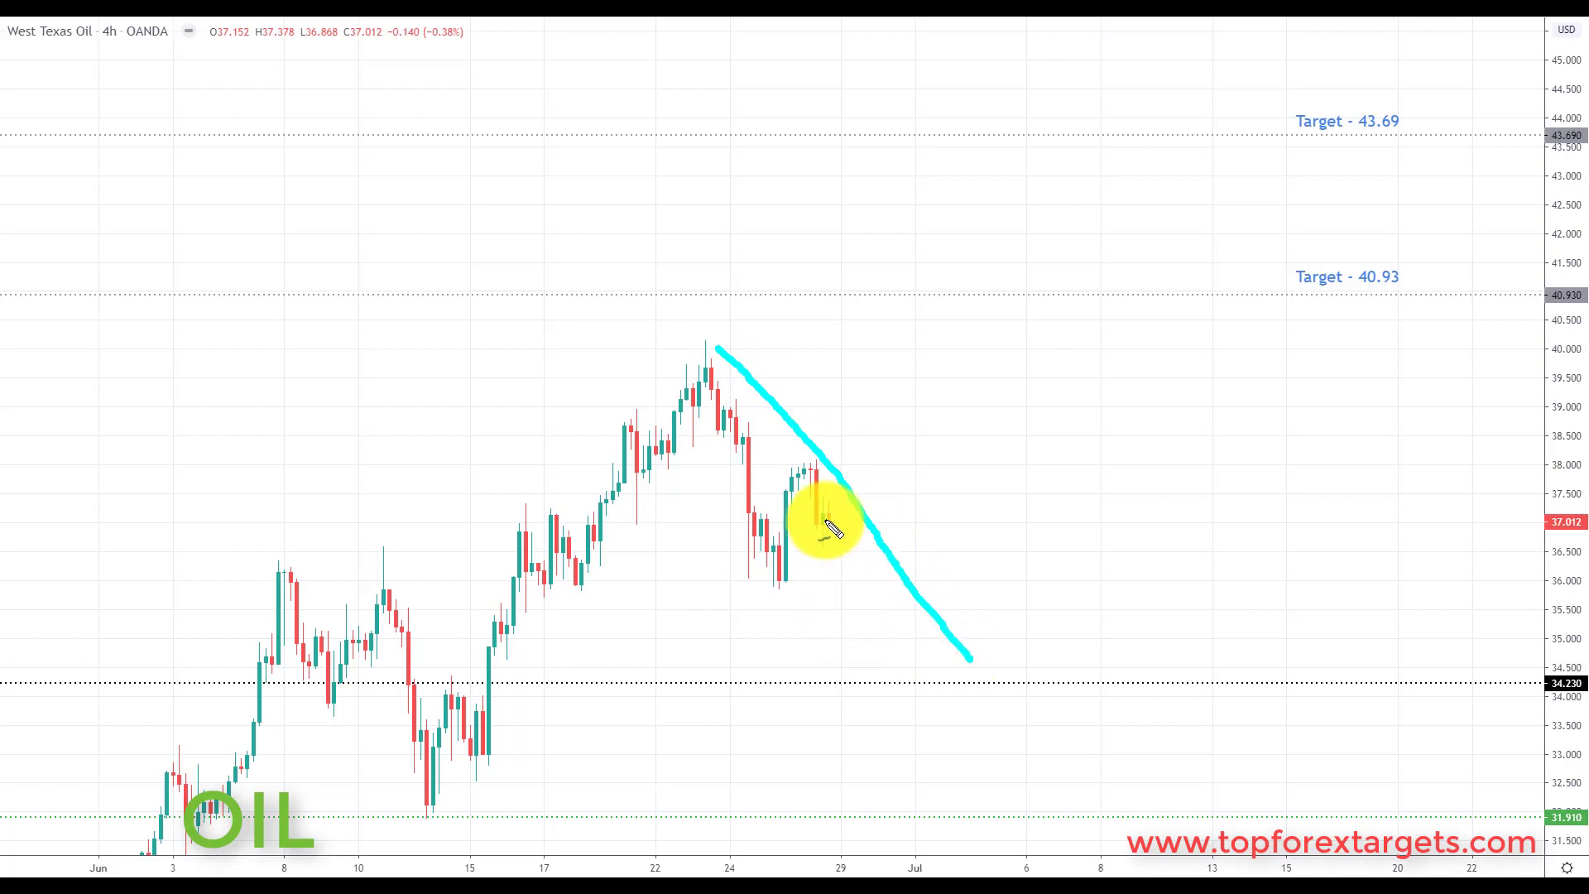
{"action": "mouse_move", "coordinate": [828, 515]}
{"action": "left_mouse_down"}
{"action": "mouse_move", "coordinate": [861, 584]}
{"action": "mouse_move", "coordinate": [900, 476]}
{"action": "left_mouse_up"}
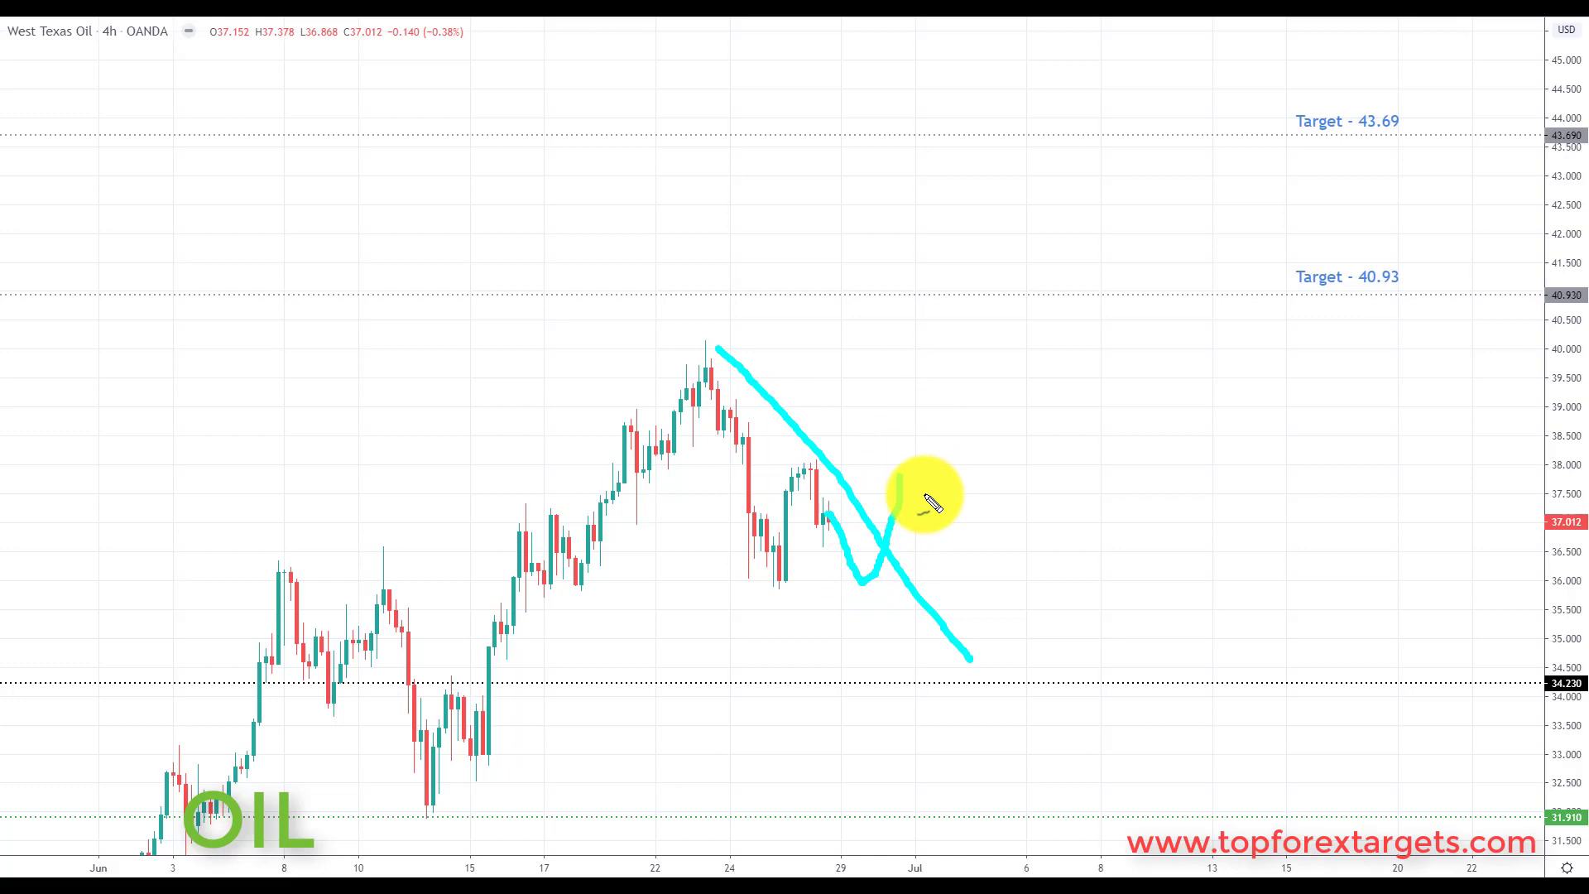
{"action": "mouse_move", "coordinate": [903, 476]}
{"action": "left_mouse_down"}
{"action": "mouse_move", "coordinate": [946, 545]}
{"action": "mouse_move", "coordinate": [1001, 428]}
{"action": "mouse_move", "coordinate": [1024, 323]}
{"action": "mouse_move", "coordinate": [999, 329]}
{"action": "mouse_move", "coordinate": [1024, 303]}
{"action": "mouse_move", "coordinate": [1038, 333]}
{"action": "left_mouse_up"}
{"action": "left_click_drag", "start_coordinate": [1384, 323], "coordinate": [1413, 301]}
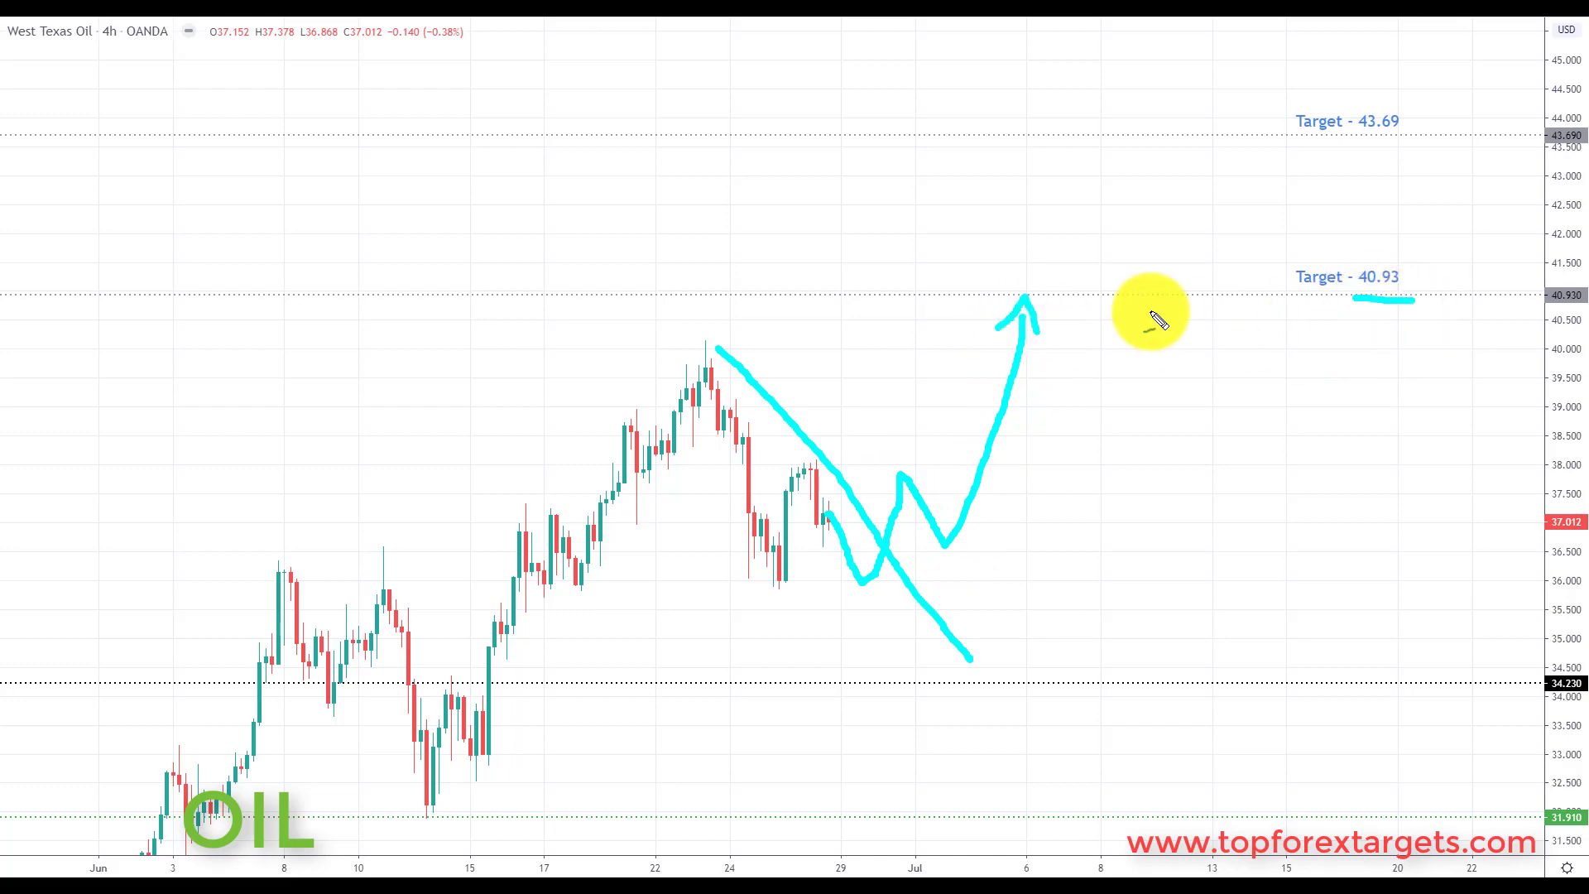
{"action": "mouse_move", "coordinate": [1031, 312]}
{"action": "left_mouse_down"}
{"action": "mouse_move", "coordinate": [1063, 275]}
{"action": "mouse_move", "coordinate": [1092, 282]}
{"action": "mouse_move", "coordinate": [1127, 252]}
{"action": "mouse_move", "coordinate": [1146, 186]}
{"action": "mouse_move", "coordinate": [1128, 177]}
{"action": "mouse_move", "coordinate": [1160, 142]}
{"action": "mouse_move", "coordinate": [1167, 178]}
{"action": "left_mouse_up"}
{"action": "left_click_drag", "start_coordinate": [1342, 137], "coordinate": [1412, 139]}
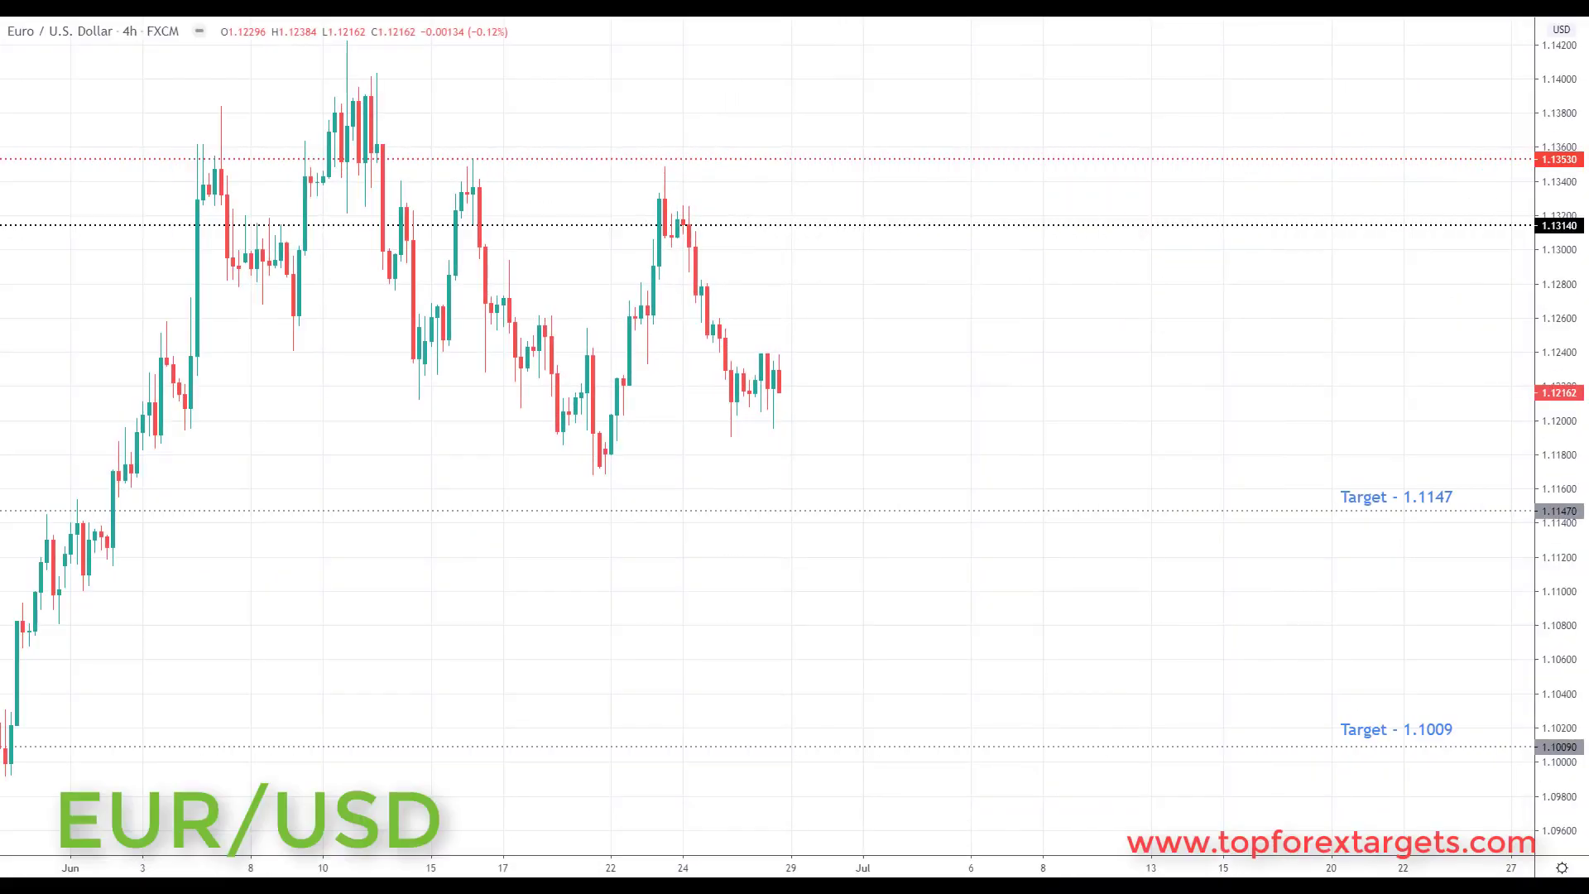
Sketch a small projected rise and peak from the latest EUR/USD candles.
{"action": "left_click_drag", "start_coordinate": [716, 503], "coordinate": [727, 496]}
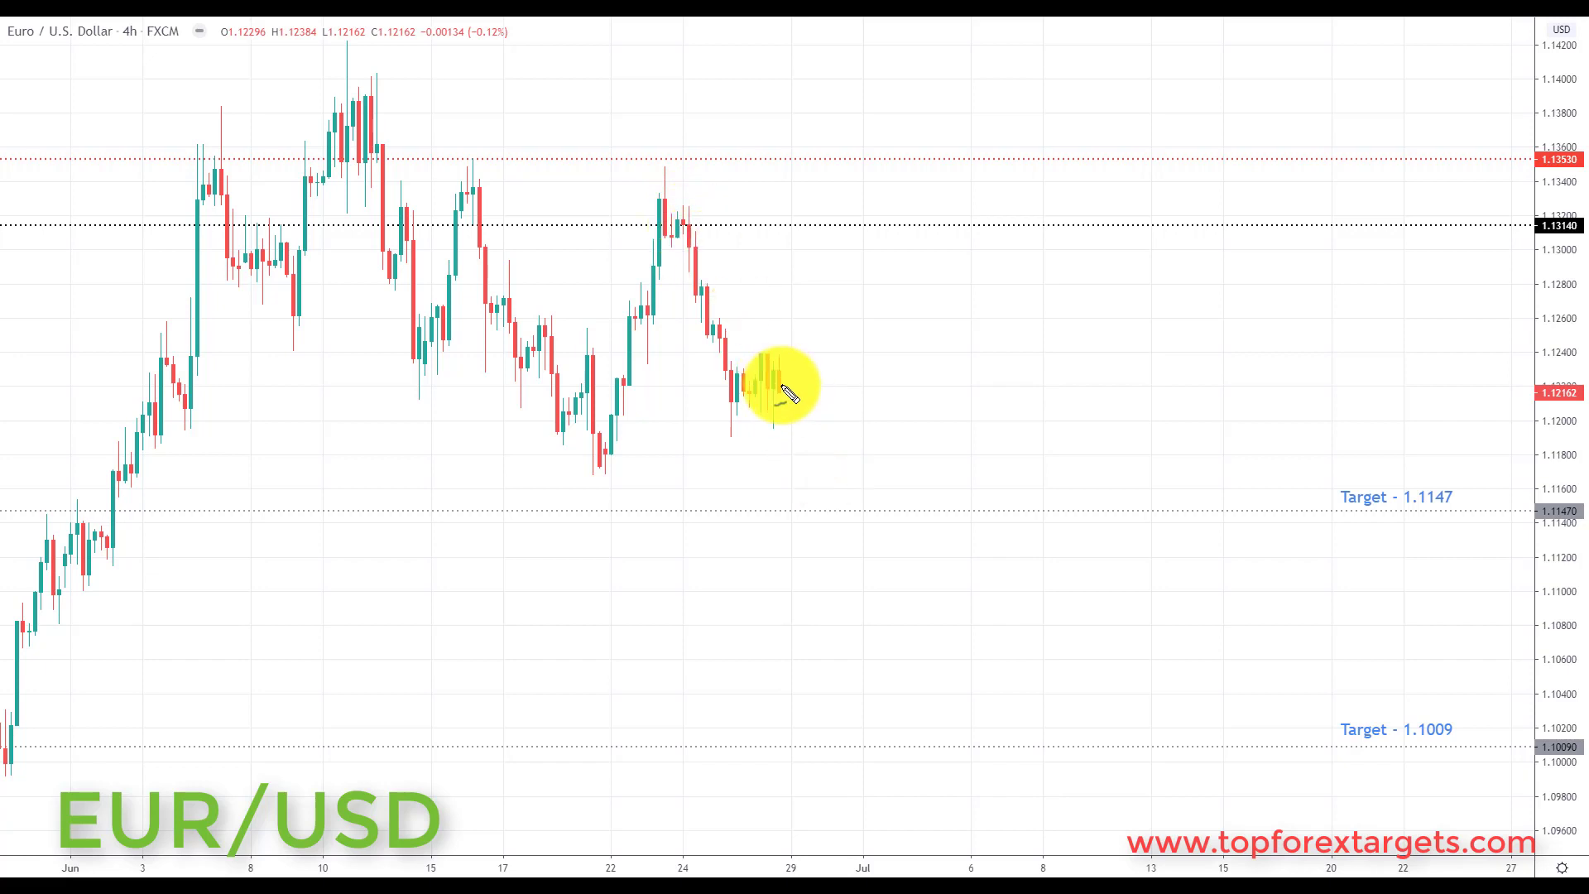
{"action": "left_click_drag", "start_coordinate": [786, 385], "coordinate": [827, 244]}
{"action": "mouse_move", "coordinate": [774, 429]}
{"action": "left_mouse_down"}
{"action": "mouse_move", "coordinate": [839, 318]}
{"action": "mouse_move", "coordinate": [861, 236]}
{"action": "mouse_move", "coordinate": [869, 299]}
{"action": "mouse_move", "coordinate": [889, 268]}
{"action": "mouse_move", "coordinate": [980, 497]}
{"action": "mouse_move", "coordinate": [1010, 447]}
{"action": "left_mouse_up"}
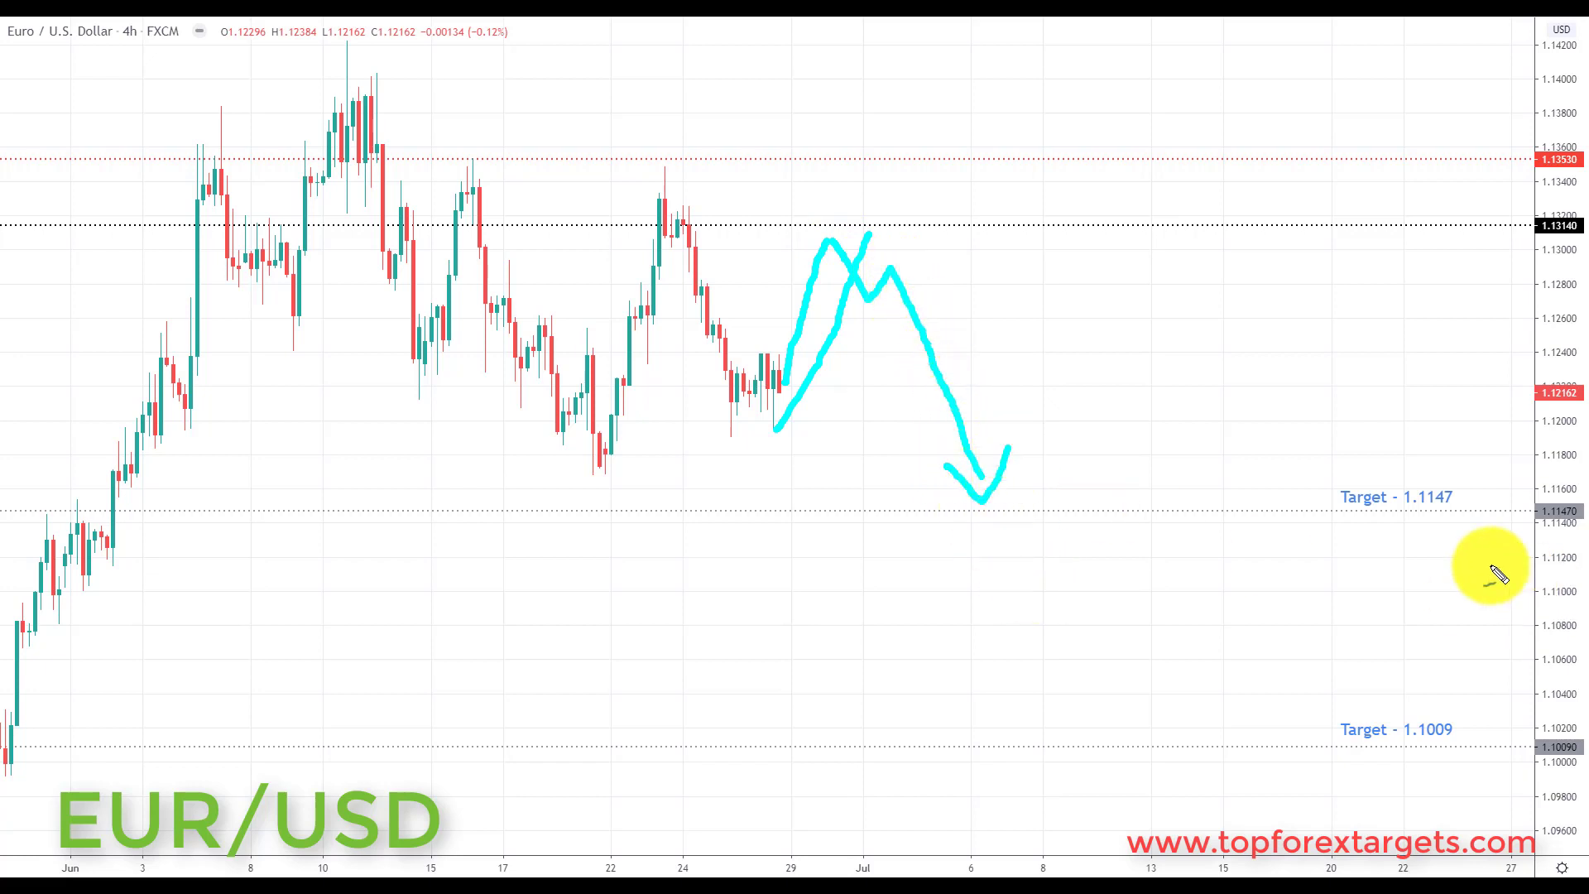
Draw the decline to 1.1147 and 1.1009, underlining both target labels.
{"action": "left_click_drag", "start_coordinate": [1388, 514], "coordinate": [1471, 514]}
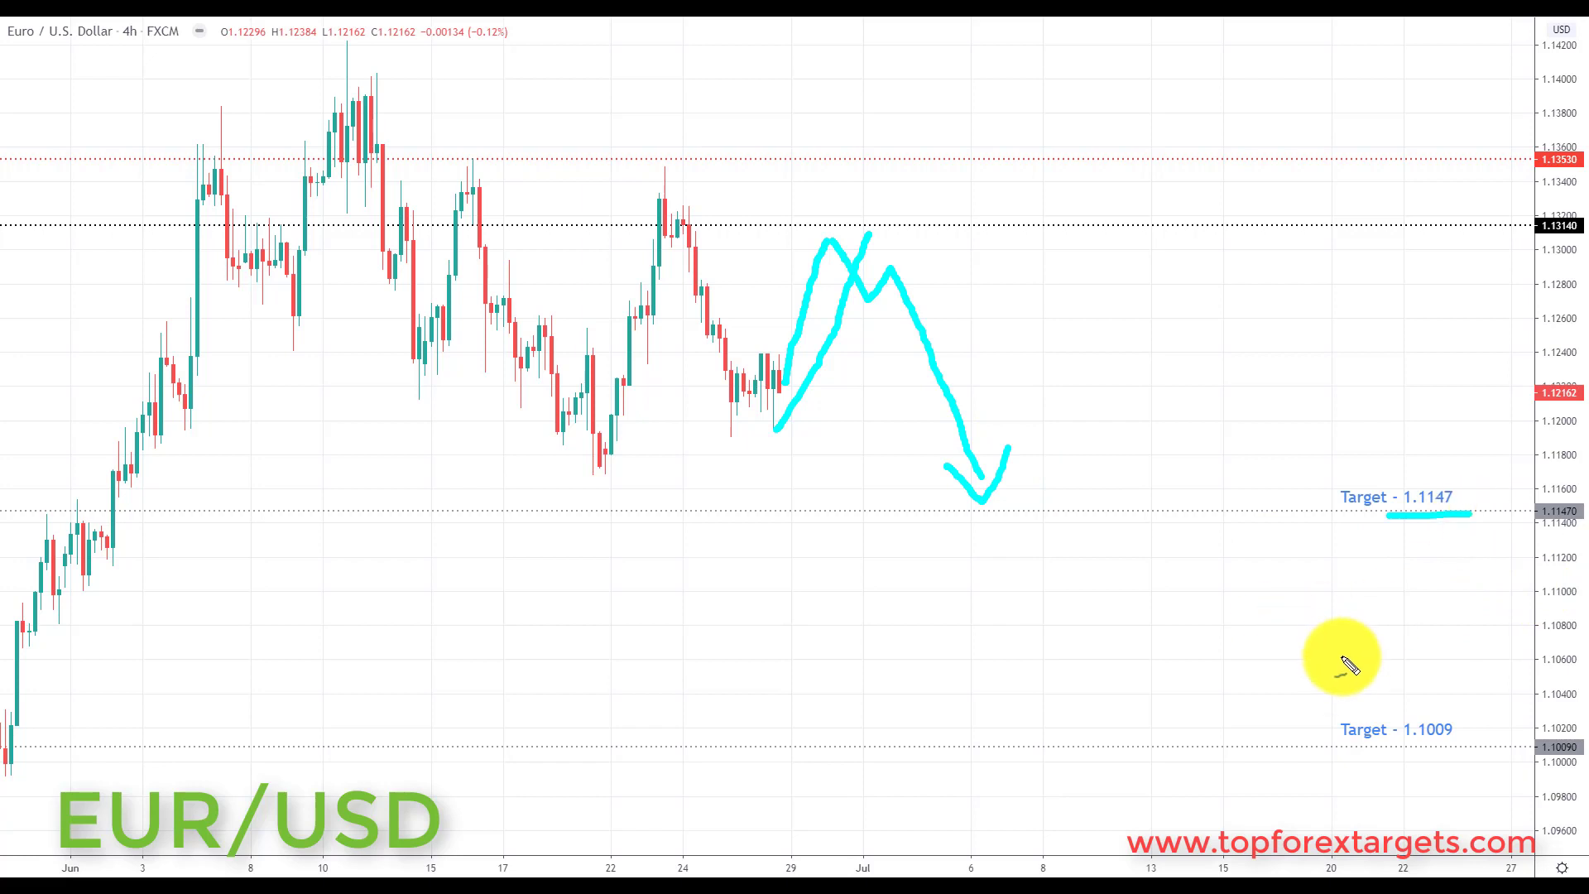
{"action": "mouse_move", "coordinate": [991, 490]}
{"action": "left_mouse_down"}
{"action": "mouse_move", "coordinate": [1027, 523]}
{"action": "mouse_move", "coordinate": [1069, 518]}
{"action": "mouse_move", "coordinate": [1155, 729]}
{"action": "mouse_move", "coordinate": [1188, 688]}
{"action": "left_mouse_up"}
{"action": "left_click_drag", "start_coordinate": [1389, 749], "coordinate": [1484, 746]}
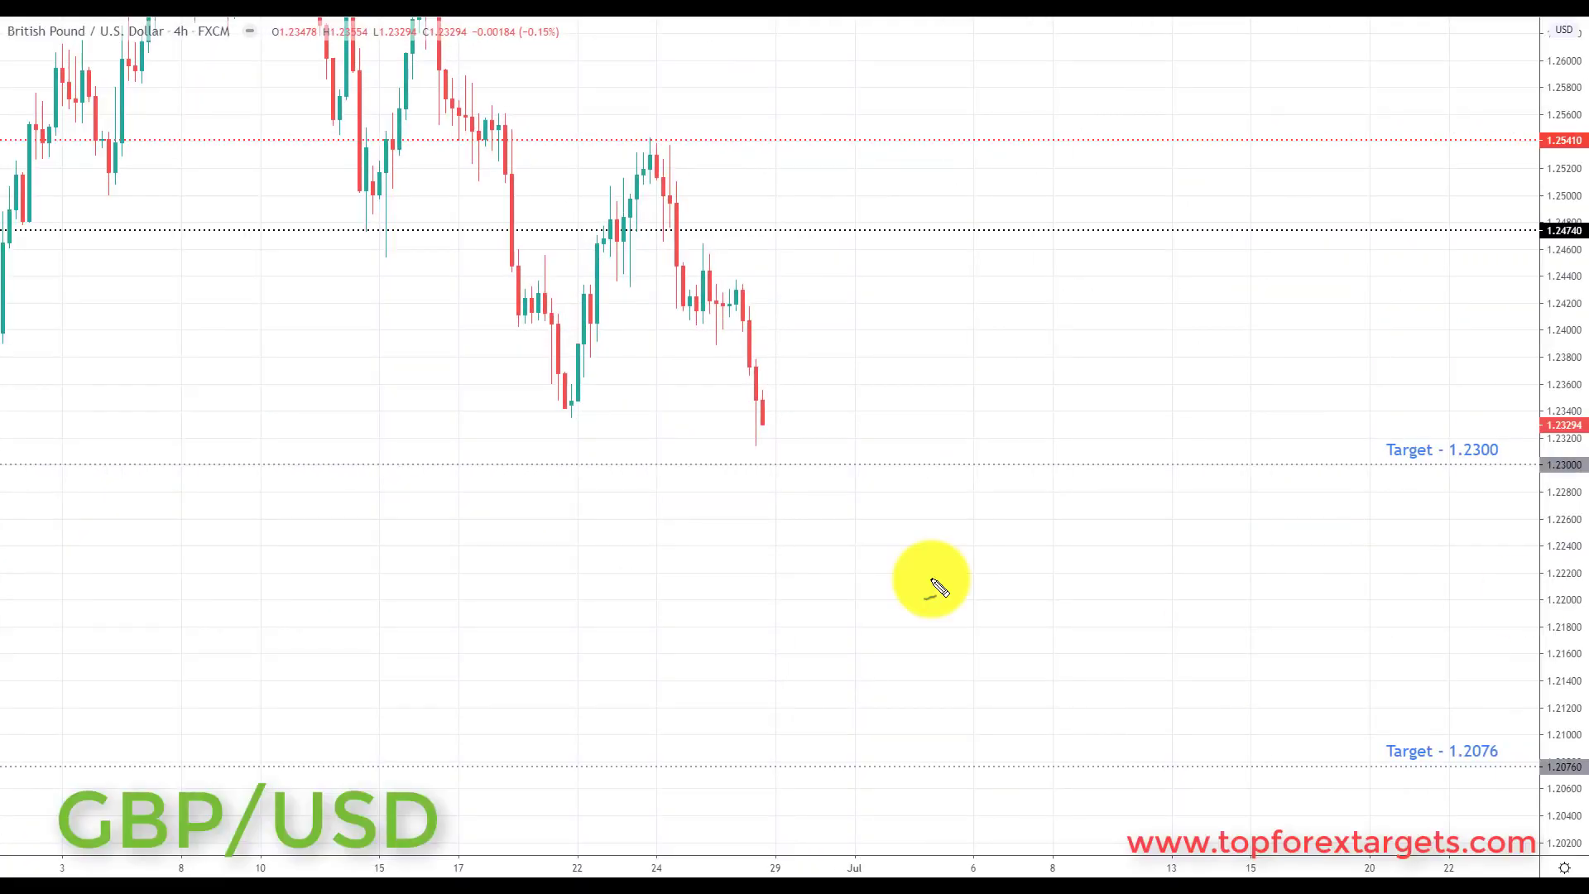
Mark the 22nd low, trace the rally to the high, and sketch a rising bounce arrow.
{"action": "left_click_drag", "start_coordinate": [568, 394], "coordinate": [540, 395]}
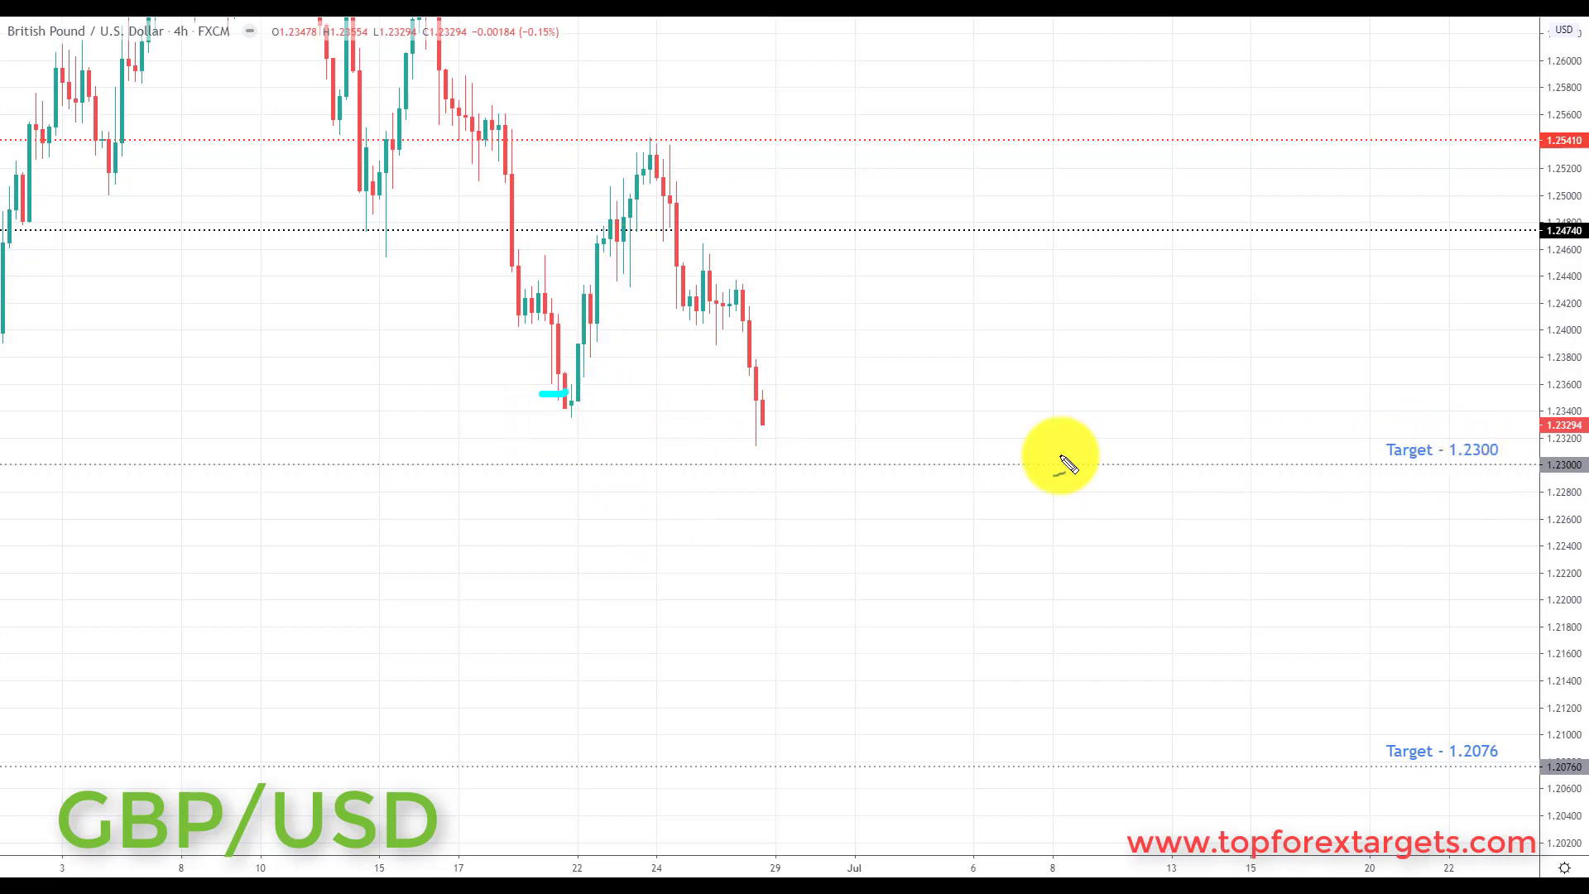
{"action": "left_click_drag", "start_coordinate": [586, 399], "coordinate": [702, 155]}
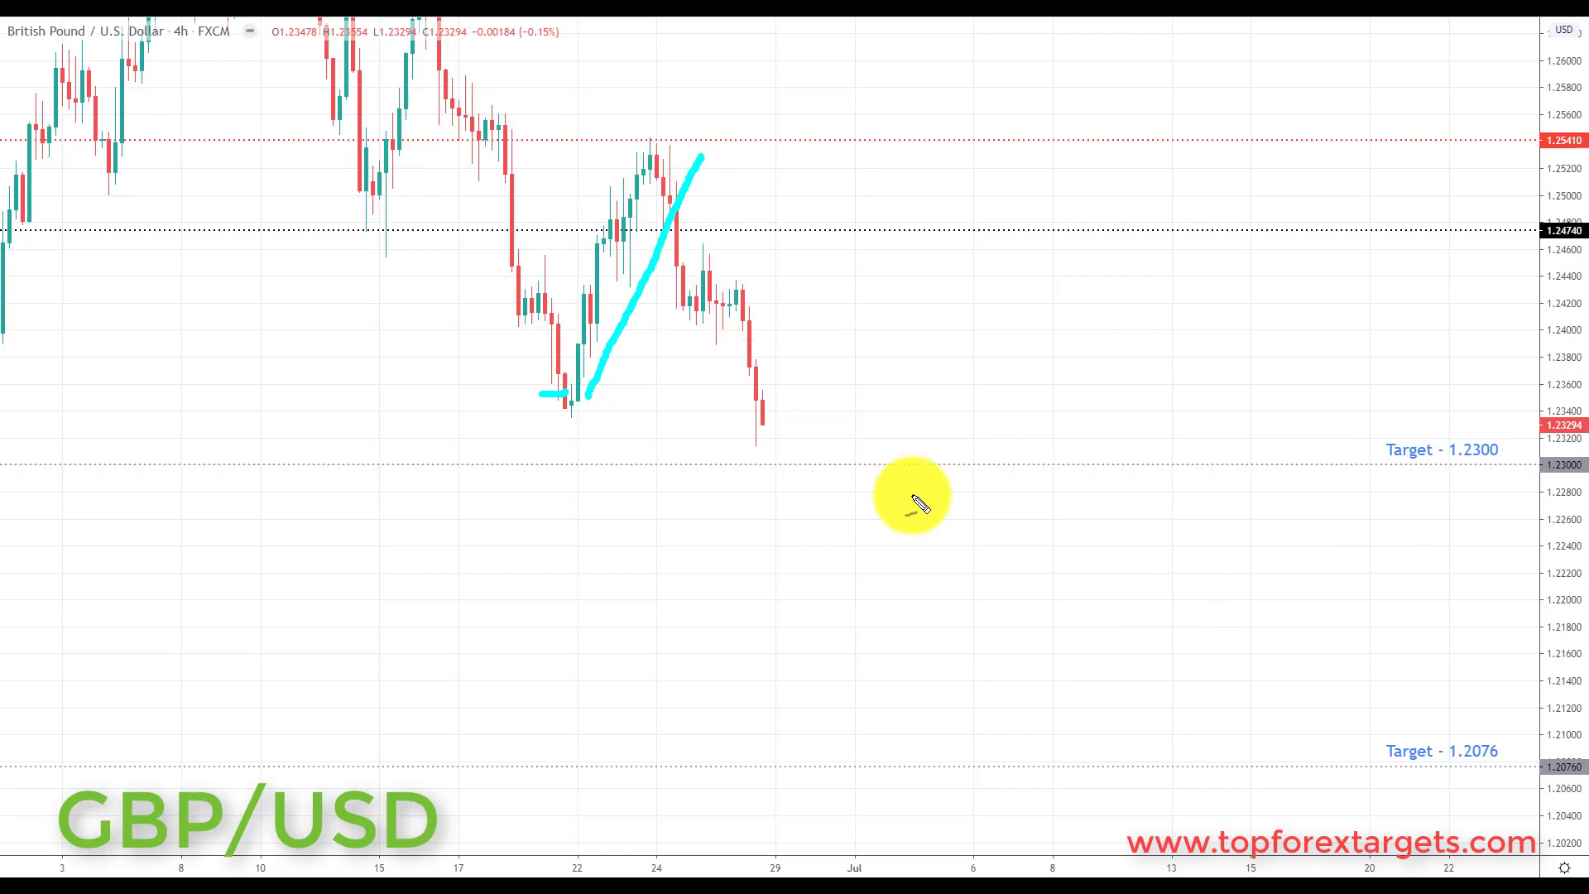
{"action": "mouse_move", "coordinate": [769, 438]}
{"action": "left_mouse_down"}
{"action": "mouse_move", "coordinate": [787, 347]}
{"action": "mouse_move", "coordinate": [801, 358]}
{"action": "mouse_move", "coordinate": [866, 241]}
{"action": "left_mouse_up"}
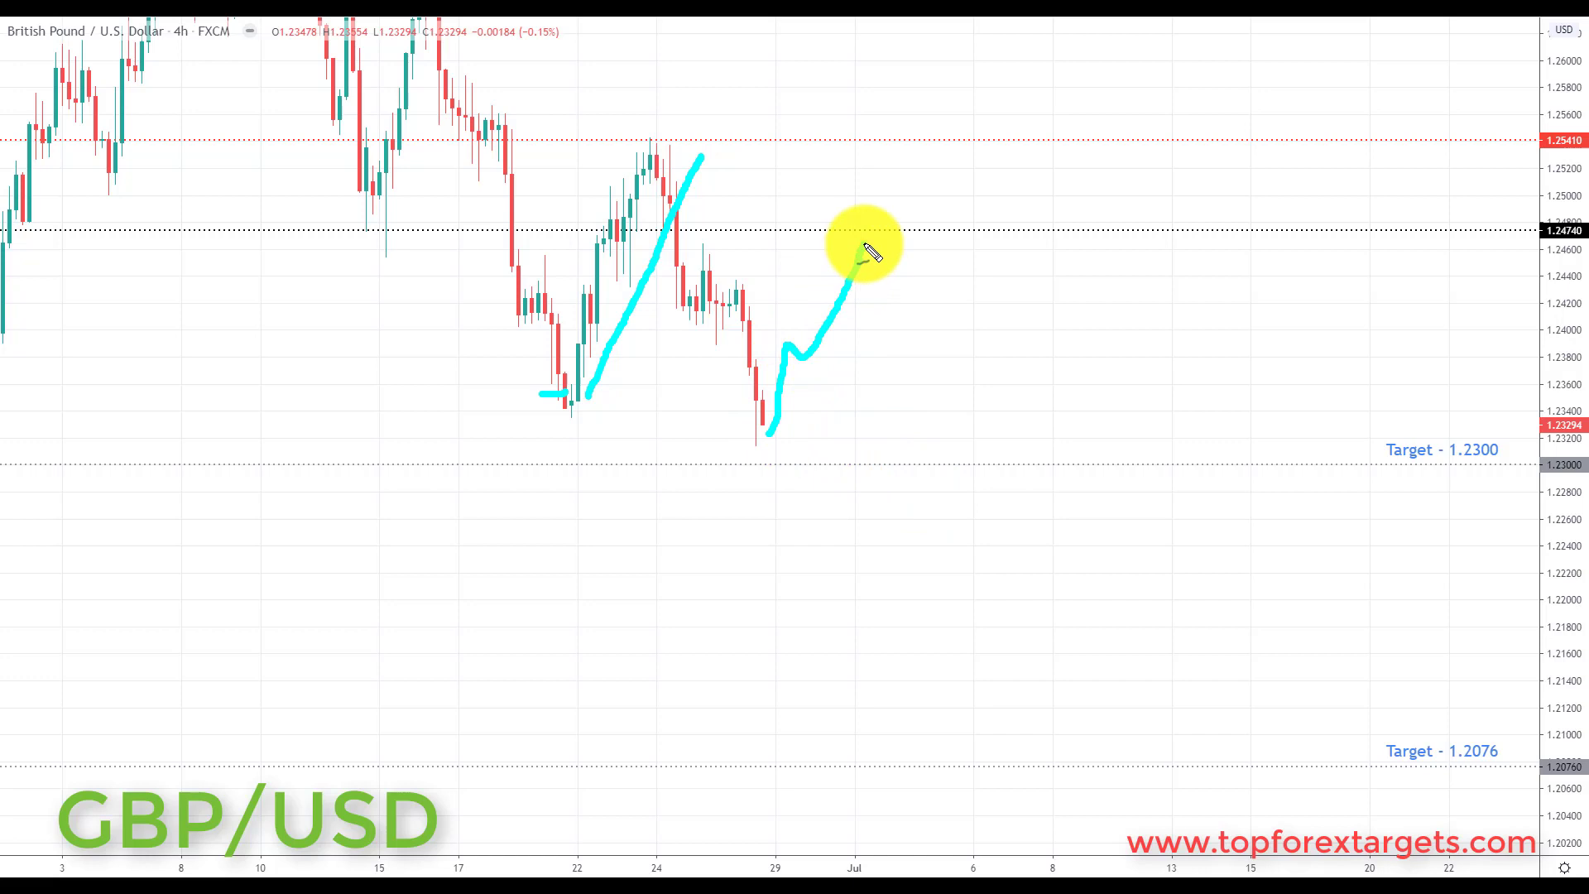
{"action": "mouse_move", "coordinate": [772, 438]}
{"action": "left_mouse_down"}
{"action": "mouse_move", "coordinate": [803, 424]}
{"action": "mouse_move", "coordinate": [899, 303]}
{"action": "mouse_move", "coordinate": [920, 239]}
{"action": "left_mouse_up"}
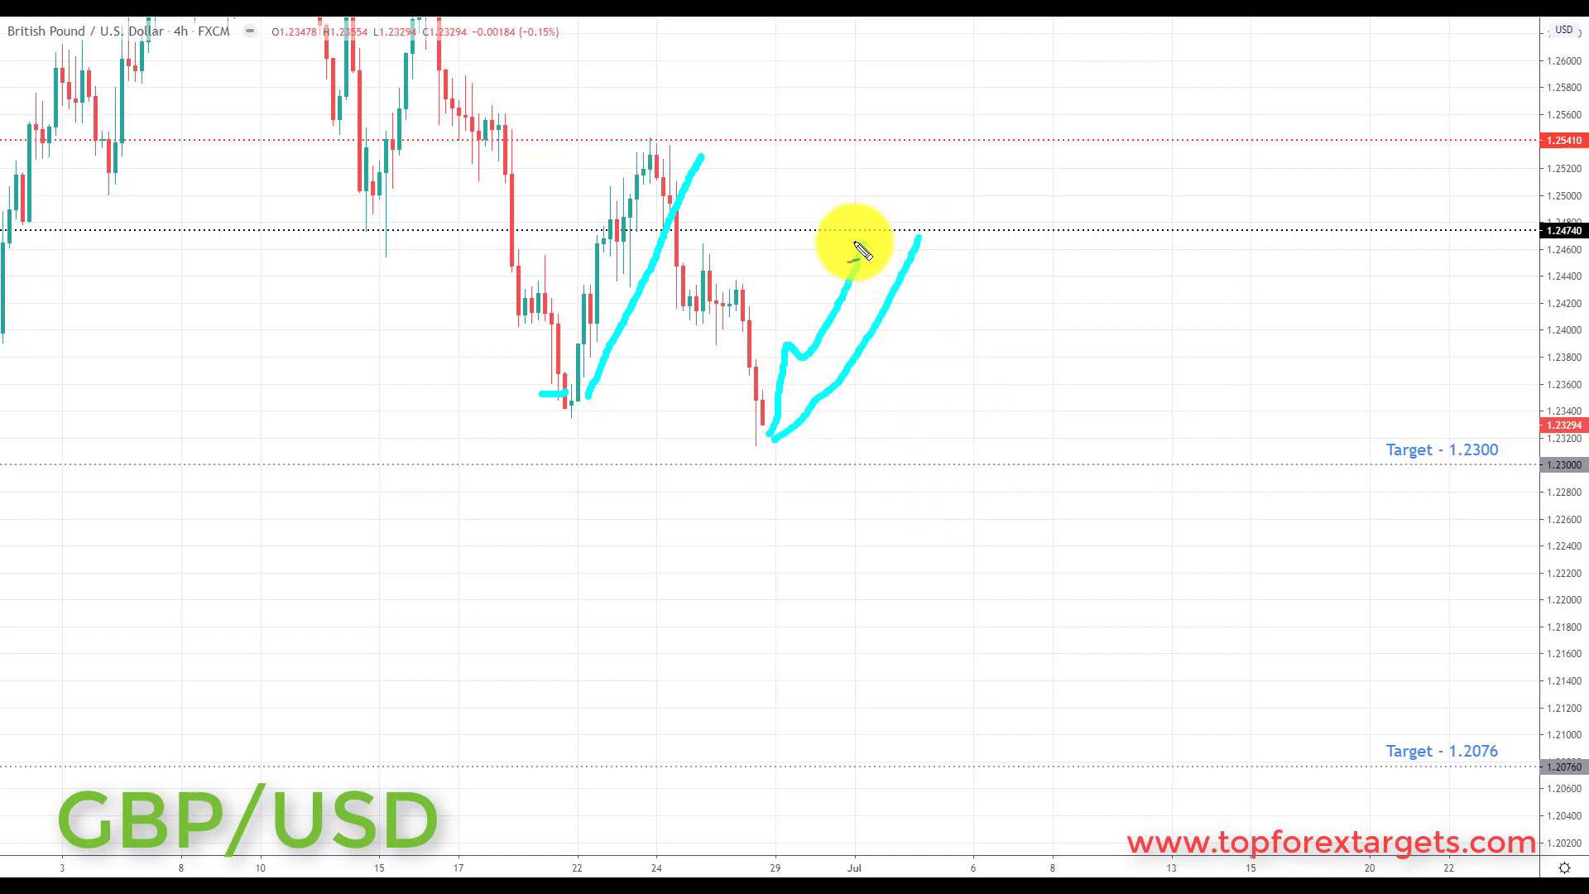
Draw the turn down to 1.2300 and 1.2076, underlining both target labels.
{"action": "mouse_move", "coordinate": [869, 250]}
{"action": "left_mouse_down"}
{"action": "mouse_move", "coordinate": [966, 363]}
{"action": "mouse_move", "coordinate": [987, 429]}
{"action": "mouse_move", "coordinate": [1027, 428]}
{"action": "left_mouse_up"}
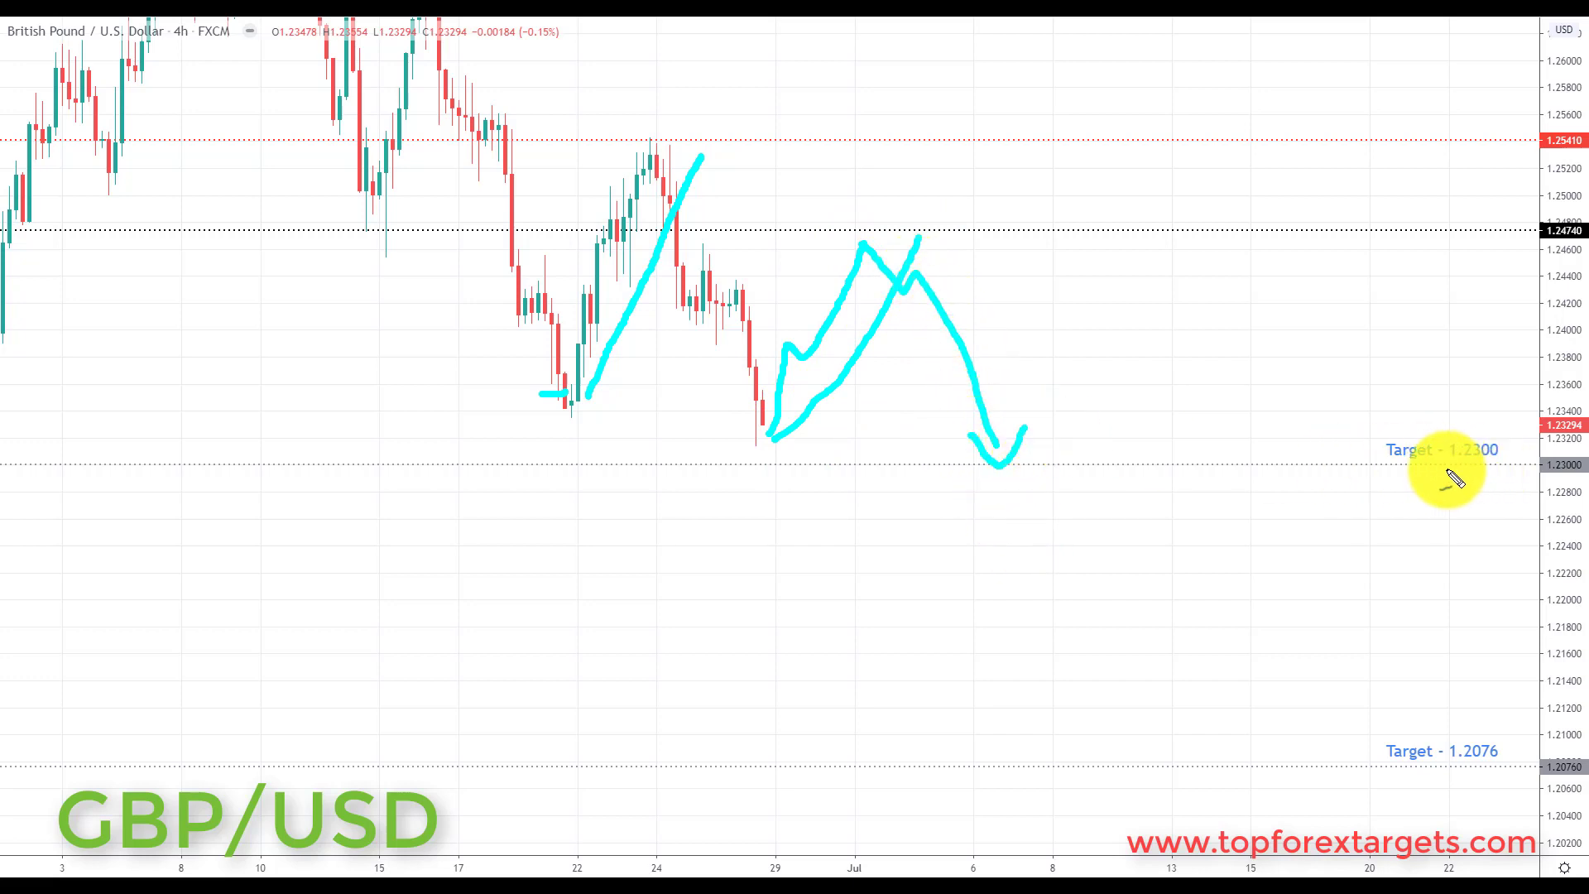
{"action": "left_click_drag", "start_coordinate": [1448, 470], "coordinate": [1517, 471]}
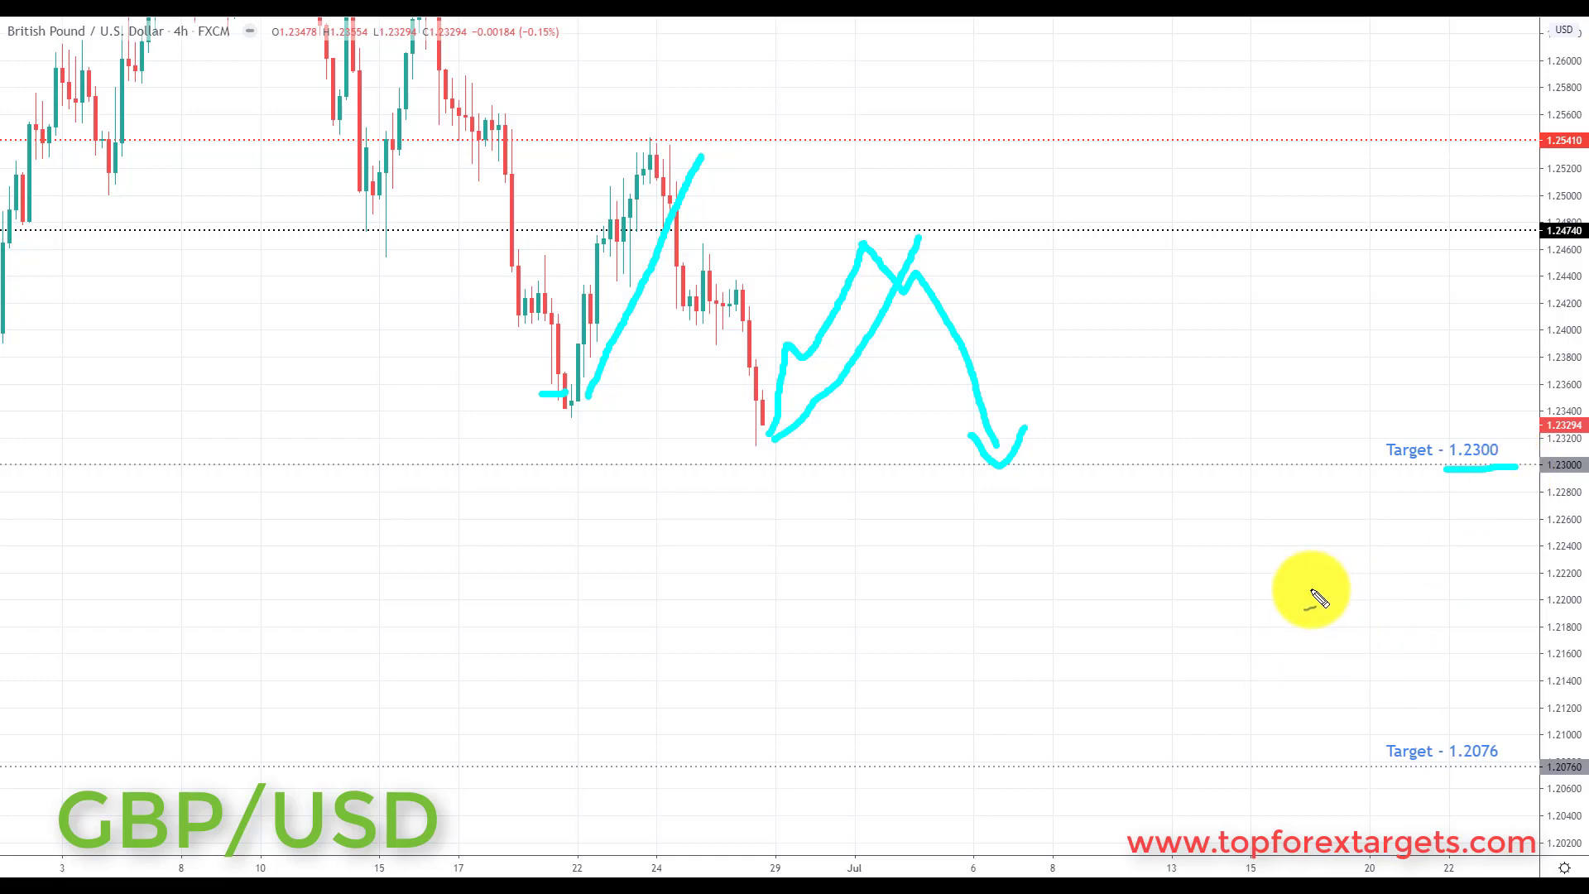
{"action": "mouse_move", "coordinate": [999, 465]}
{"action": "left_mouse_down"}
{"action": "mouse_move", "coordinate": [1020, 500]}
{"action": "mouse_move", "coordinate": [1080, 471]}
{"action": "mouse_move", "coordinate": [1162, 749]}
{"action": "mouse_move", "coordinate": [1198, 710]}
{"action": "left_mouse_up"}
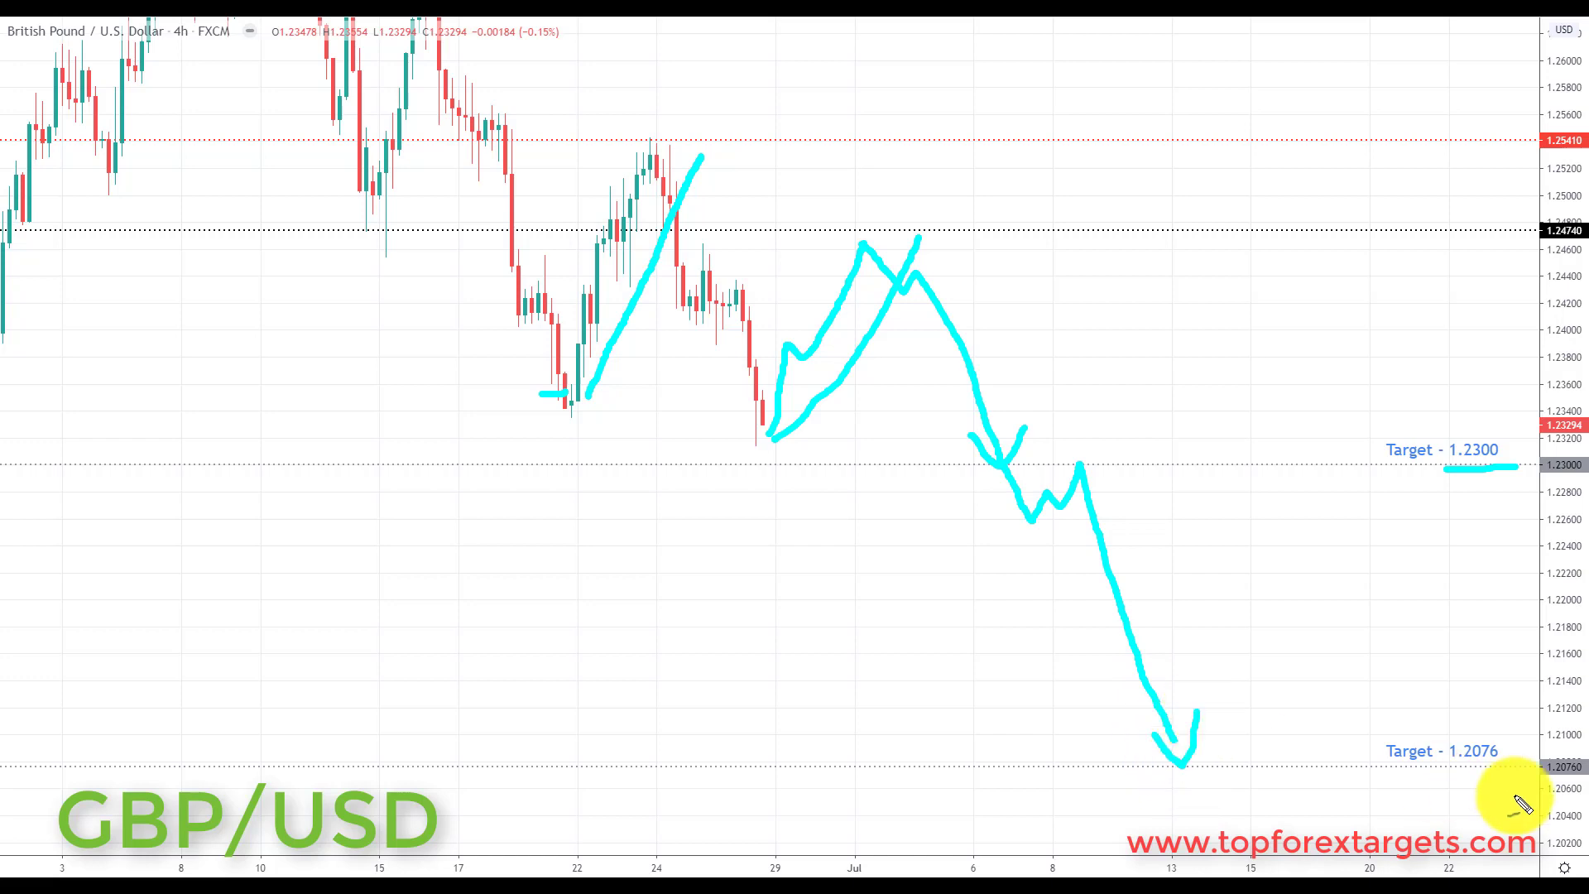
{"action": "left_click_drag", "start_coordinate": [1445, 769], "coordinate": [1523, 772]}
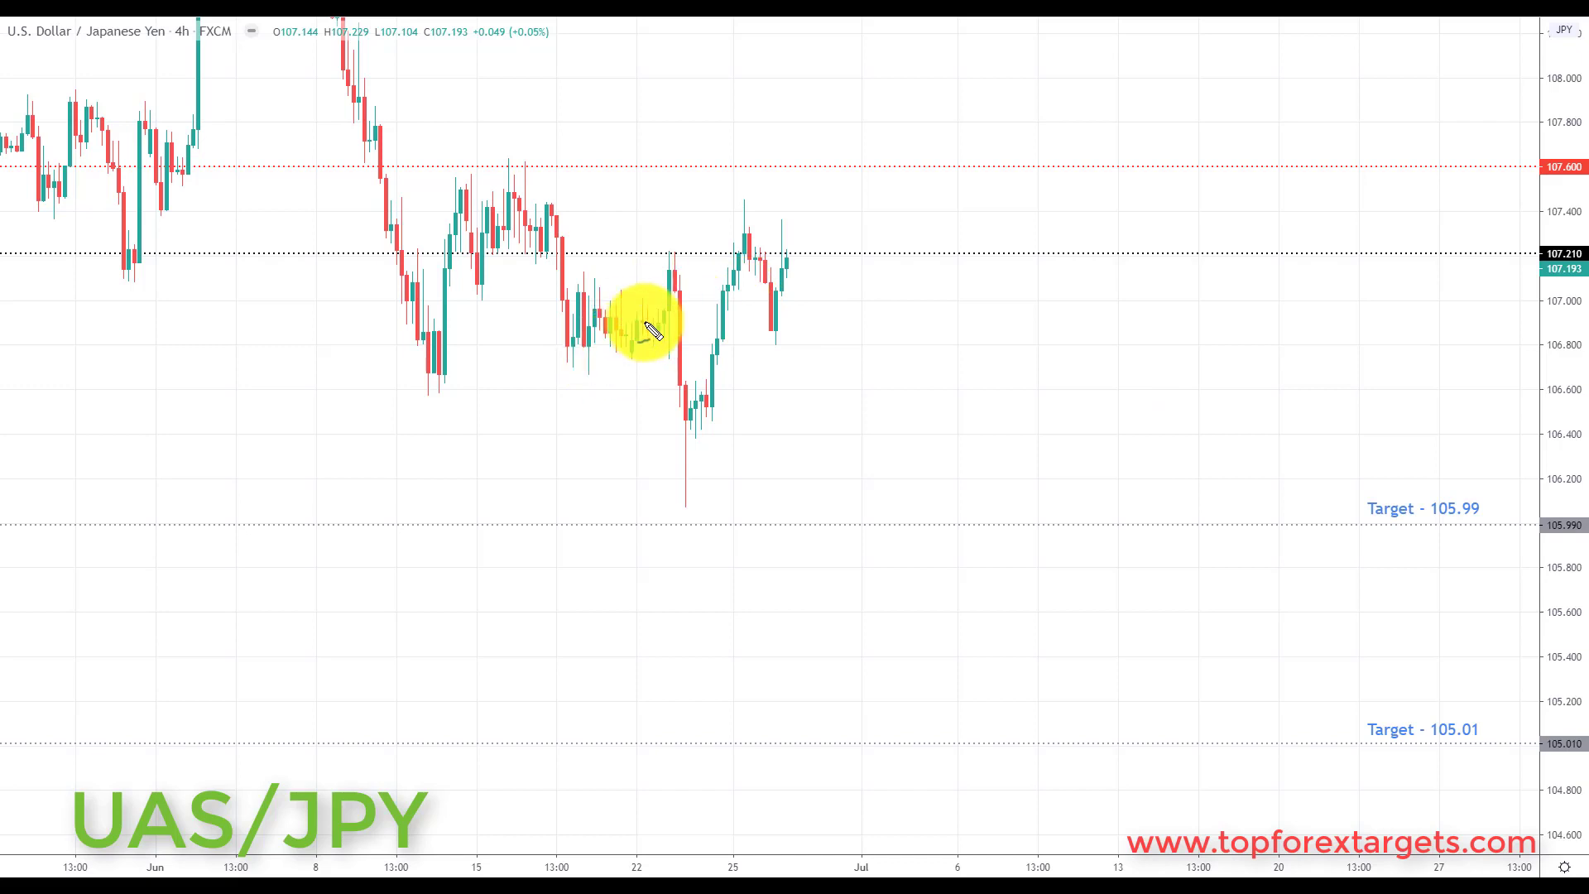
Trace the earlier rise near the 22nd and sketch a projected rise with a pullback.
{"action": "left_click_drag", "start_coordinate": [602, 362], "coordinate": [693, 280]}
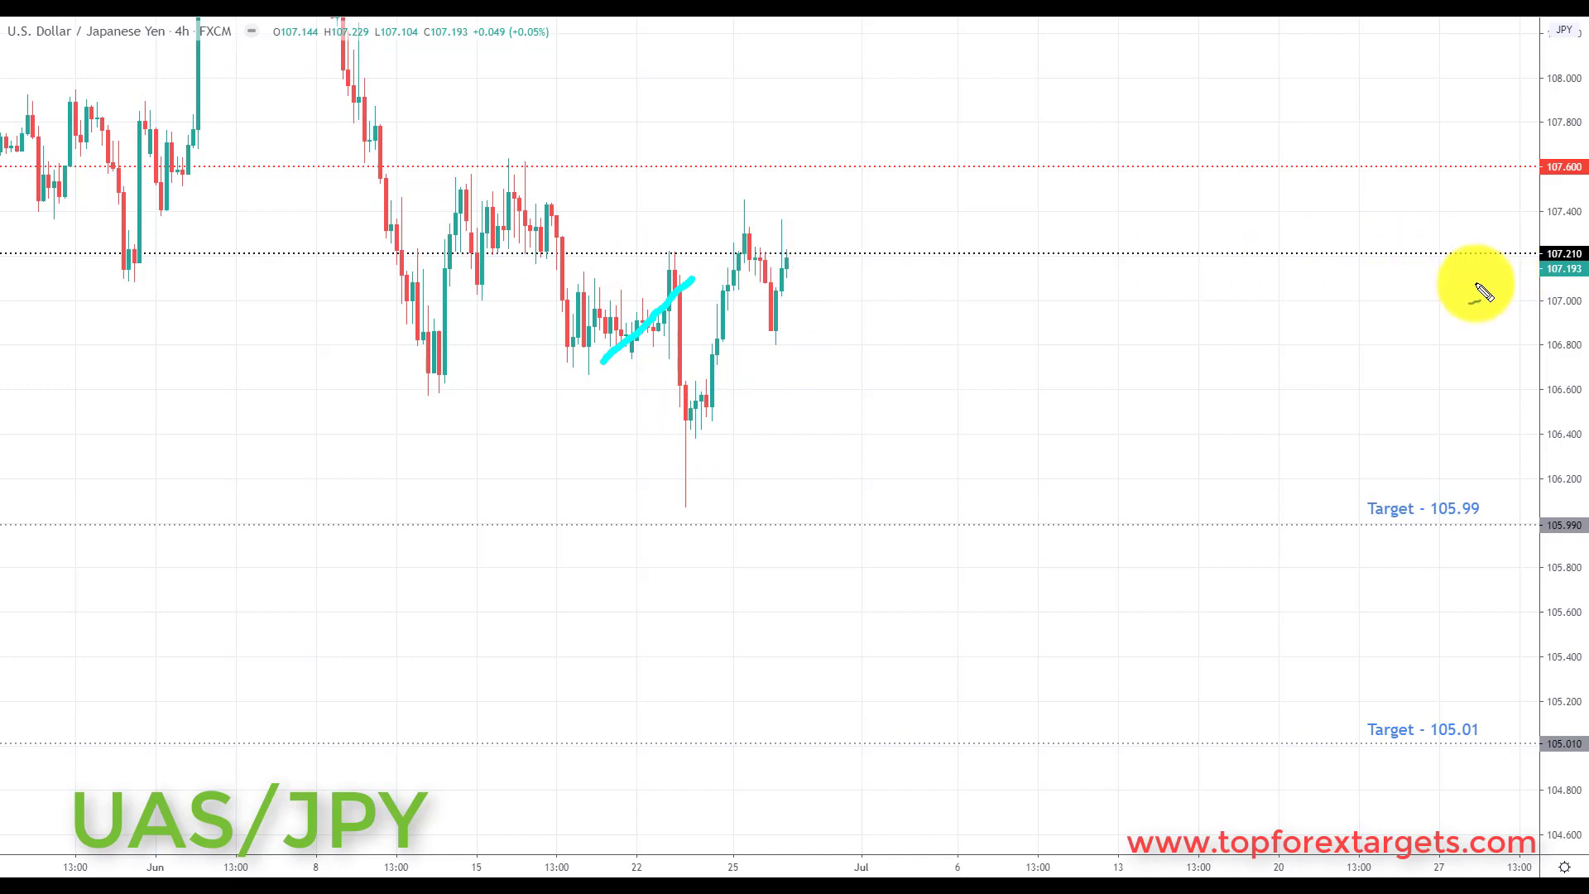
{"action": "mouse_move", "coordinate": [699, 496]}
{"action": "left_mouse_down"}
{"action": "mouse_move", "coordinate": [823, 326]}
{"action": "mouse_move", "coordinate": [854, 248]}
{"action": "left_mouse_up"}
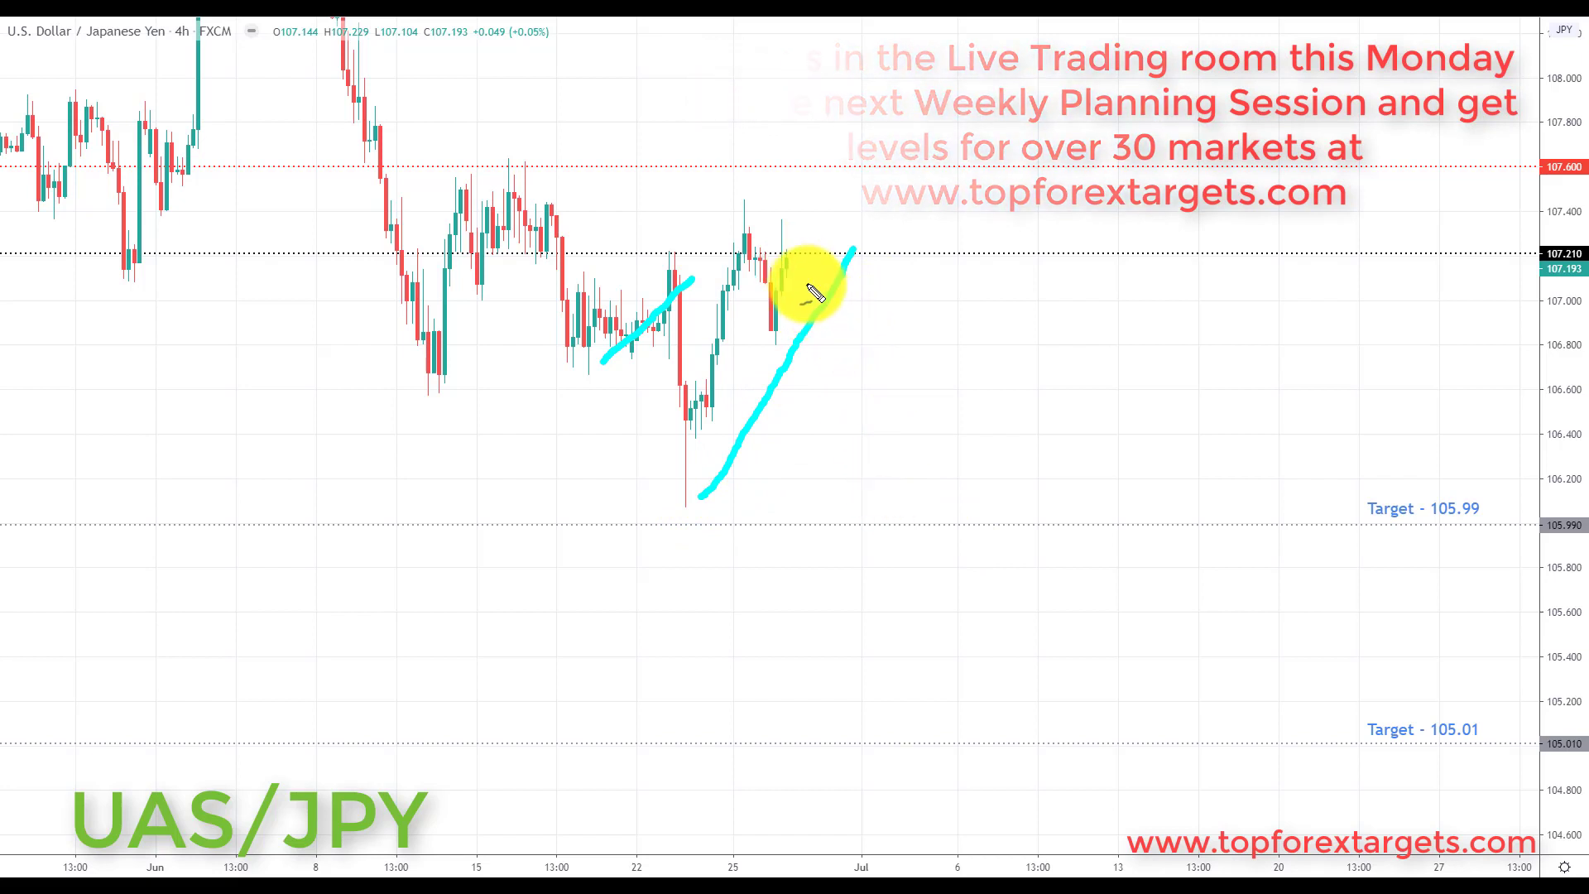
{"action": "left_click_drag", "start_coordinate": [787, 255], "coordinate": [830, 357]}
Draw the falling path to 105.99 and 105.01, underlining both target labels.
{"action": "mouse_move", "coordinate": [866, 294]}
{"action": "left_mouse_down"}
{"action": "mouse_move", "coordinate": [914, 371]}
{"action": "mouse_move", "coordinate": [956, 530]}
{"action": "mouse_move", "coordinate": [947, 506]}
{"action": "mouse_move", "coordinate": [970, 476]}
{"action": "left_mouse_up"}
{"action": "left_click_drag", "start_coordinate": [1417, 525], "coordinate": [1511, 523]}
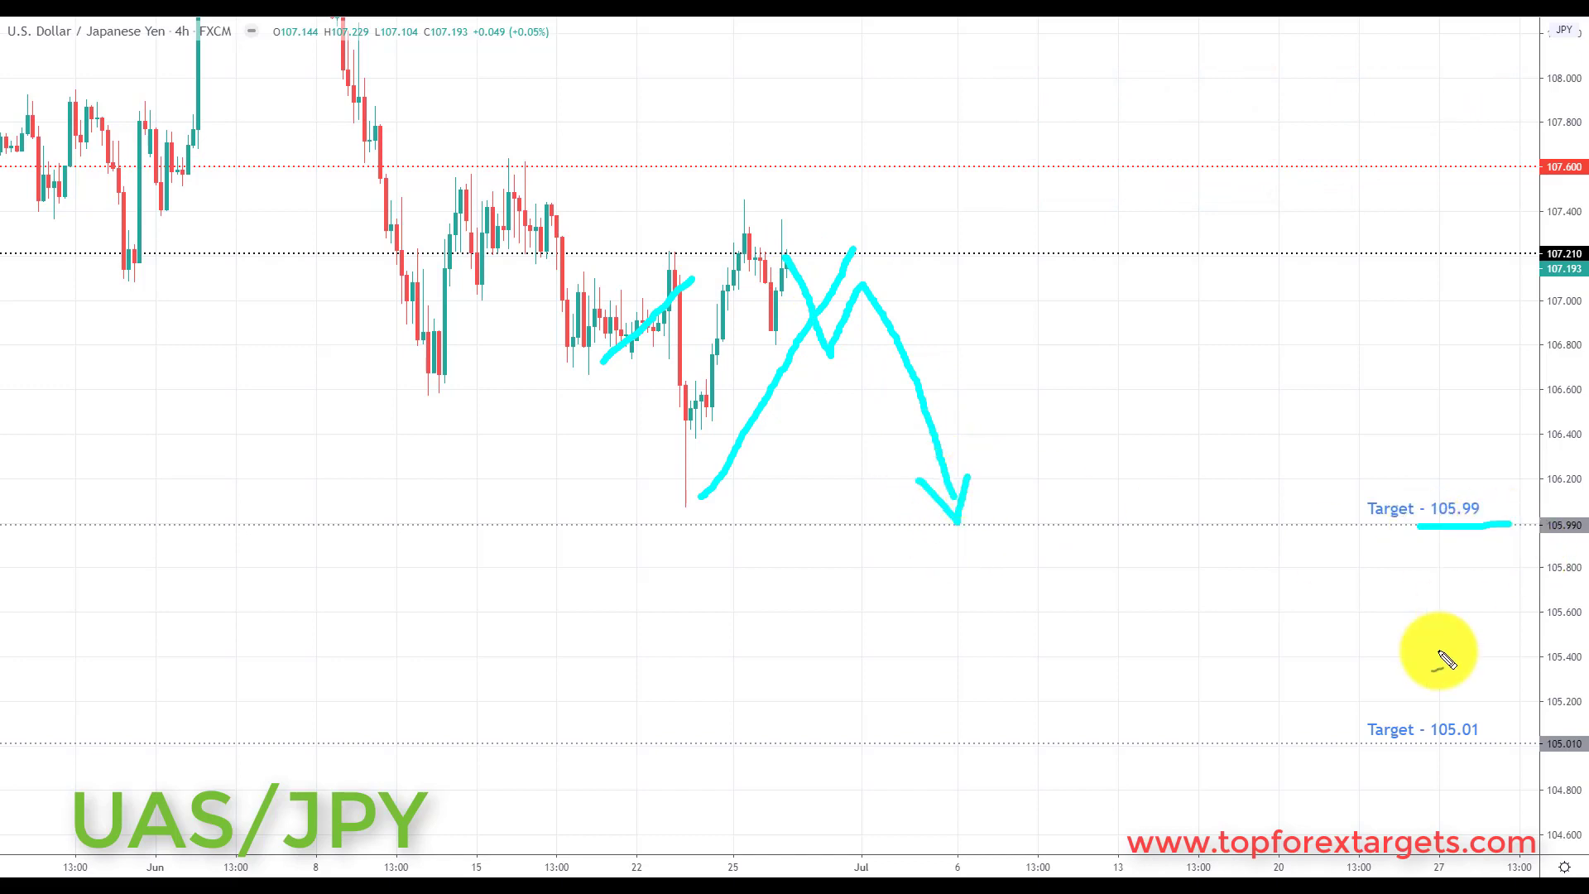
{"action": "mouse_move", "coordinate": [962, 520]}
{"action": "left_mouse_down"}
{"action": "mouse_move", "coordinate": [1051, 529]}
{"action": "mouse_move", "coordinate": [1146, 712]}
{"action": "mouse_move", "coordinate": [1170, 693]}
{"action": "left_mouse_up"}
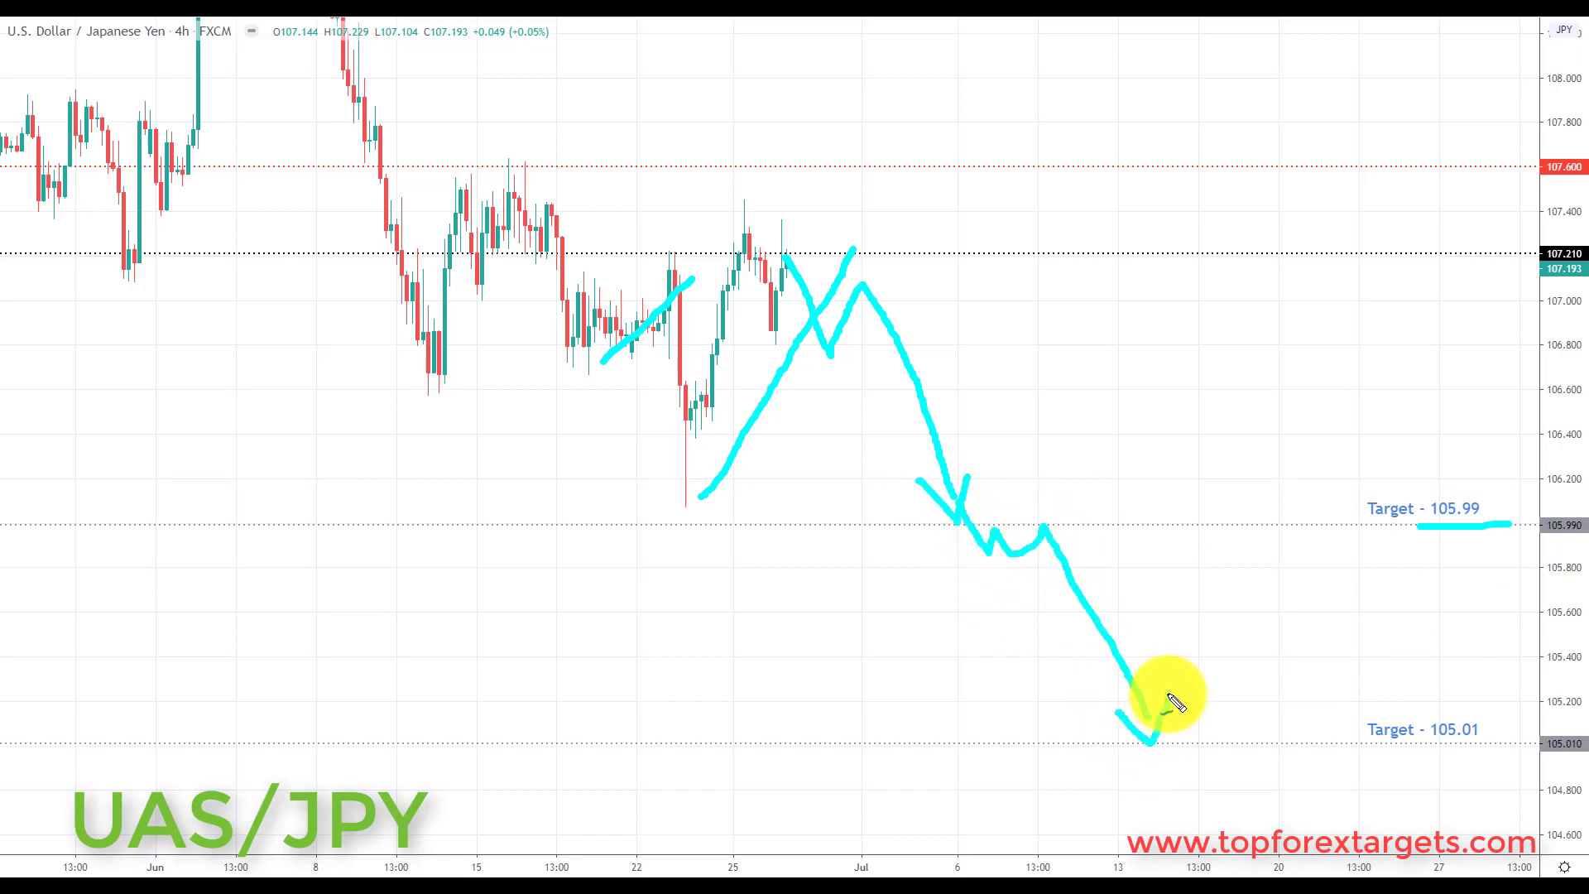
{"action": "left_click_drag", "start_coordinate": [1427, 750], "coordinate": [1501, 746]}
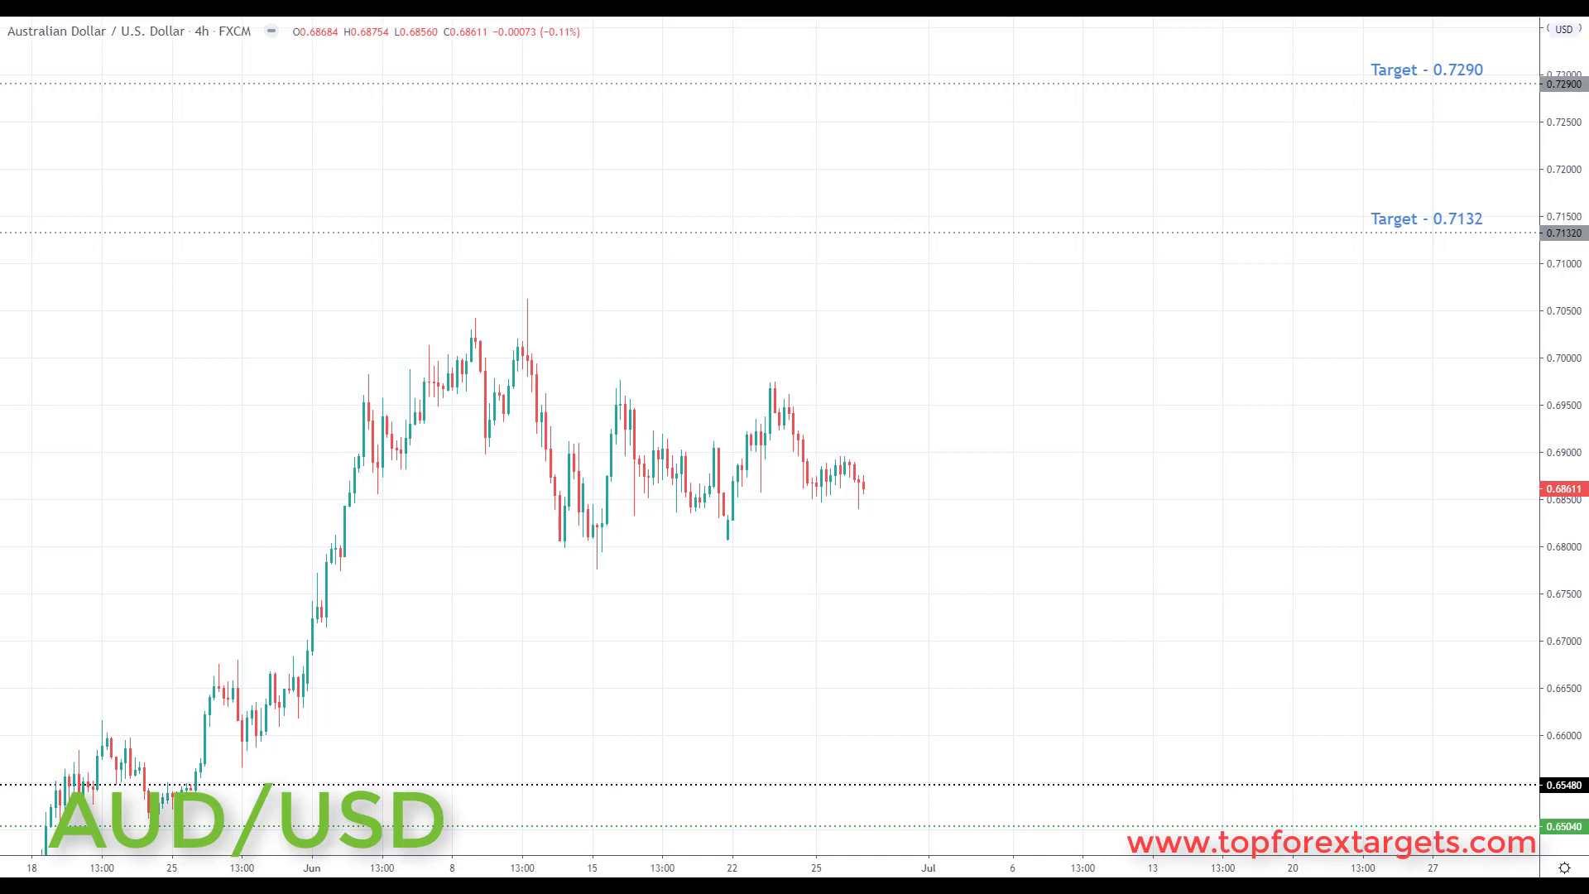
Mark AUD/USD's June decline and mid-June low, then sketch an arrowed rise to 0.7132, underlining it.
{"action": "mouse_move", "coordinate": [517, 294]}
{"action": "left_mouse_down"}
{"action": "mouse_move", "coordinate": [680, 439]}
{"action": "mouse_move", "coordinate": [866, 560]}
{"action": "left_mouse_up"}
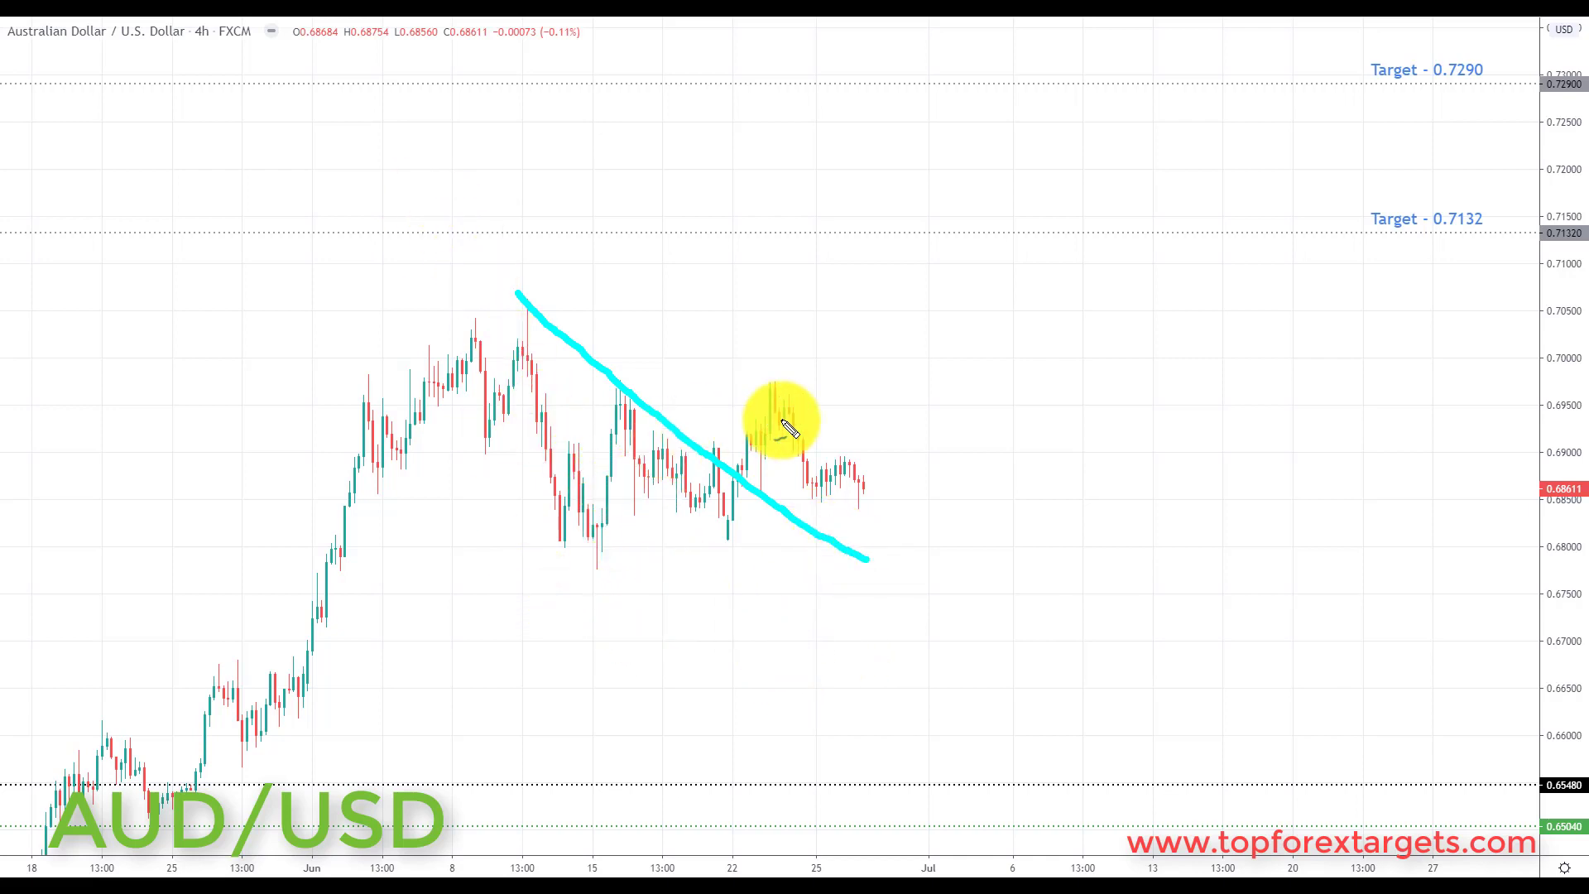
{"action": "left_click_drag", "start_coordinate": [569, 577], "coordinate": [638, 577]}
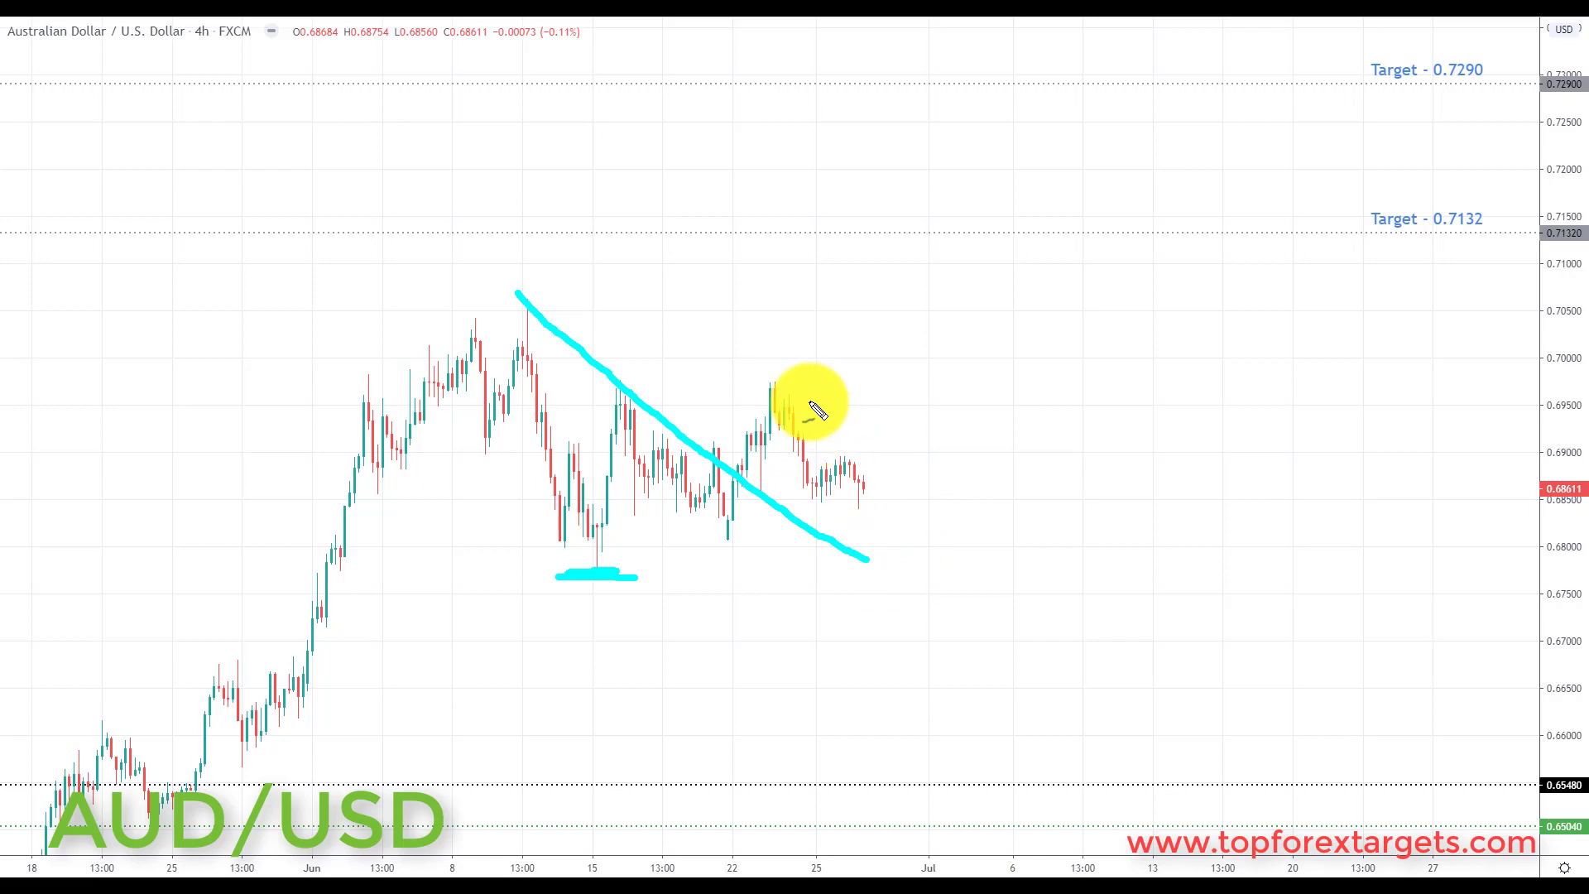
{"action": "mouse_move", "coordinate": [787, 368]}
{"action": "left_mouse_down"}
{"action": "mouse_move", "coordinate": [869, 462]}
{"action": "mouse_move", "coordinate": [930, 344]}
{"action": "mouse_move", "coordinate": [941, 259]}
{"action": "left_mouse_up"}
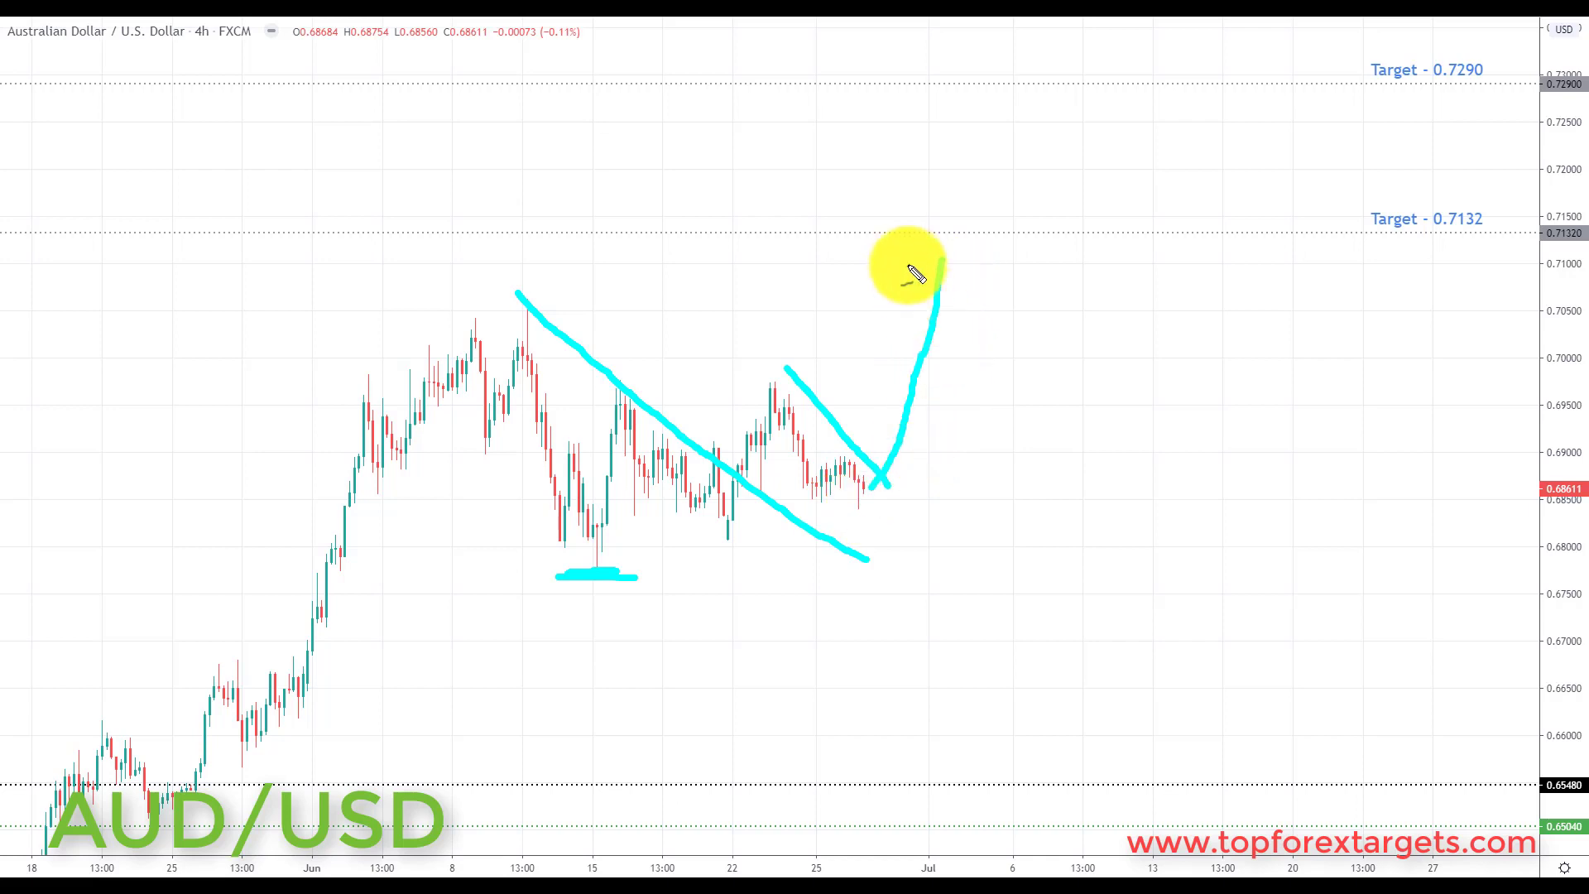
{"action": "mouse_move", "coordinate": [909, 275]}
{"action": "left_mouse_down"}
{"action": "mouse_move", "coordinate": [947, 241]}
{"action": "mouse_move", "coordinate": [962, 277]}
{"action": "left_mouse_up"}
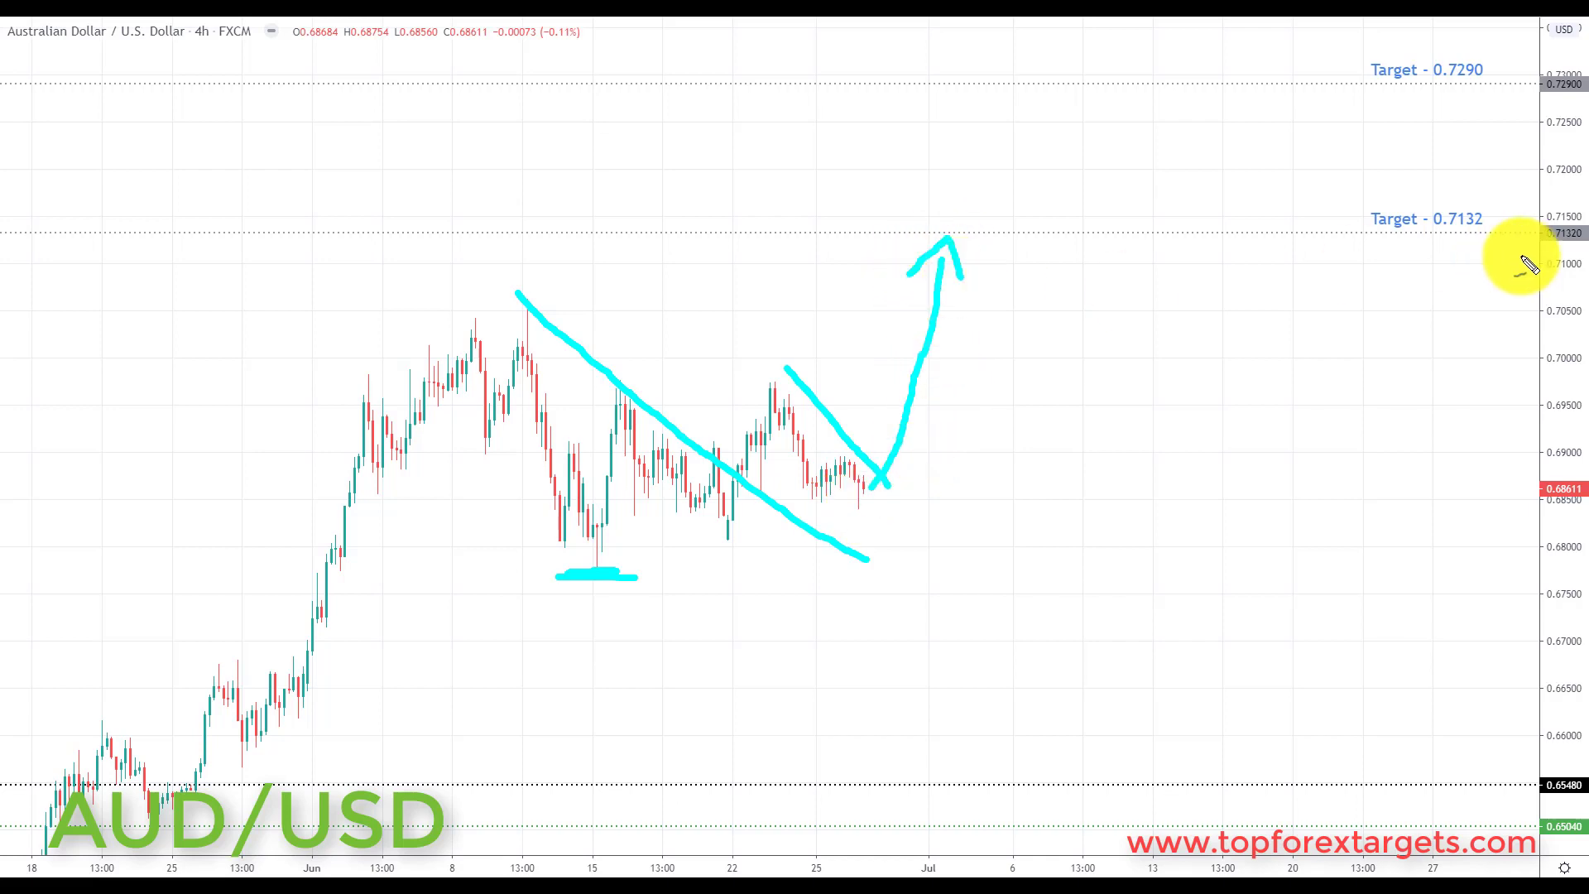
{"action": "left_click_drag", "start_coordinate": [1414, 242], "coordinate": [1507, 241]}
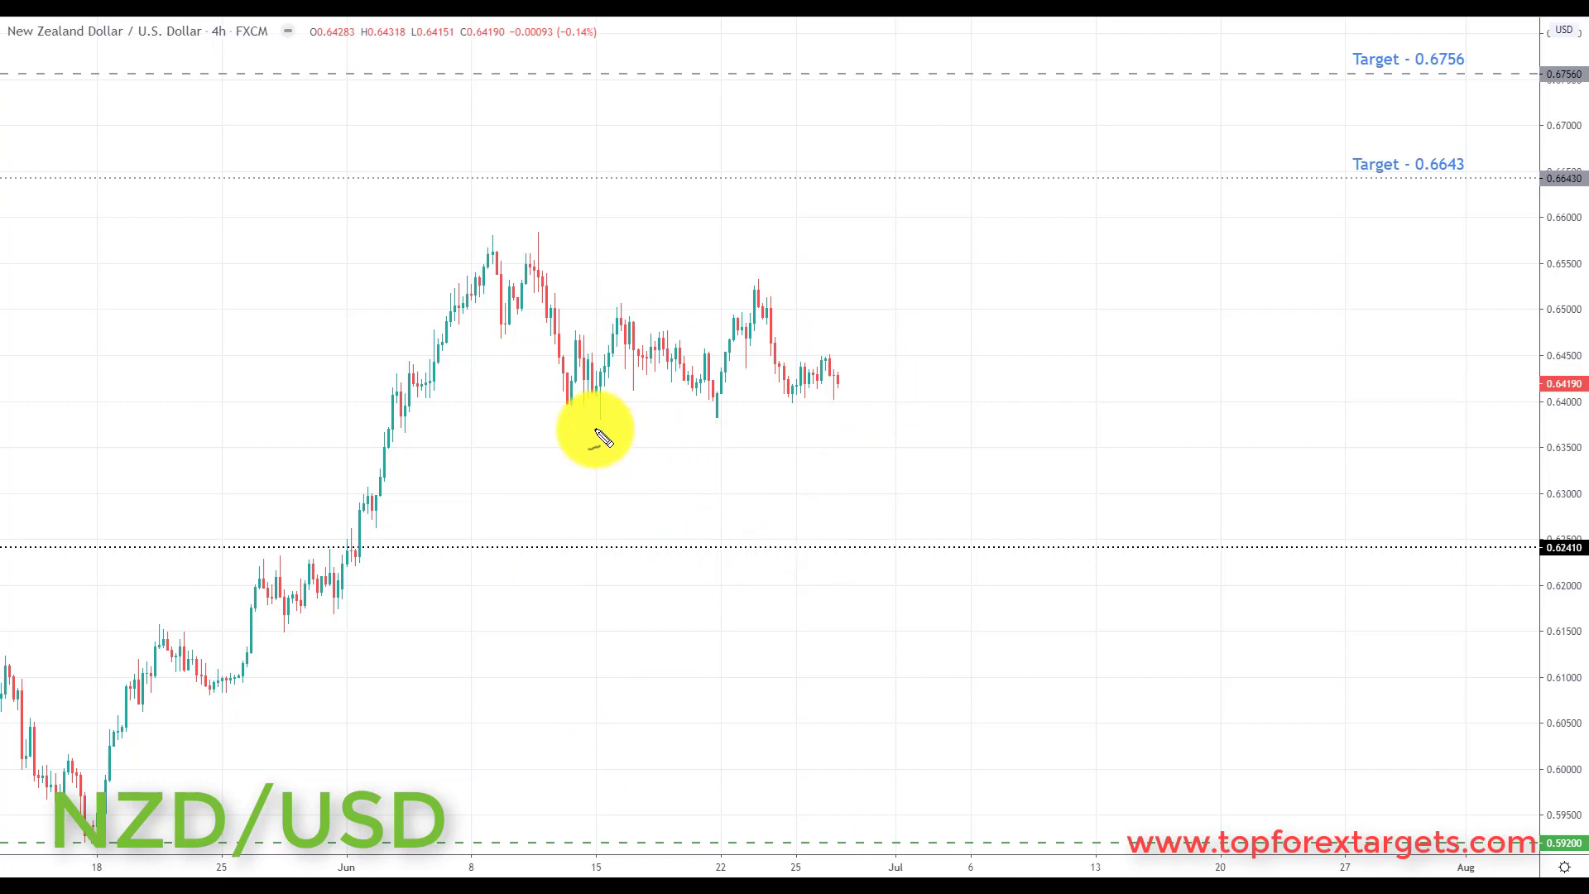
Underline NZD/USD's mid-June low, draw the falling trendline, and sketch a rise to an underlined 0.6643.
{"action": "mouse_move", "coordinate": [603, 428]}
{"action": "left_mouse_down"}
{"action": "mouse_move", "coordinate": [579, 426]}
{"action": "mouse_move", "coordinate": [622, 427]}
{"action": "left_mouse_up"}
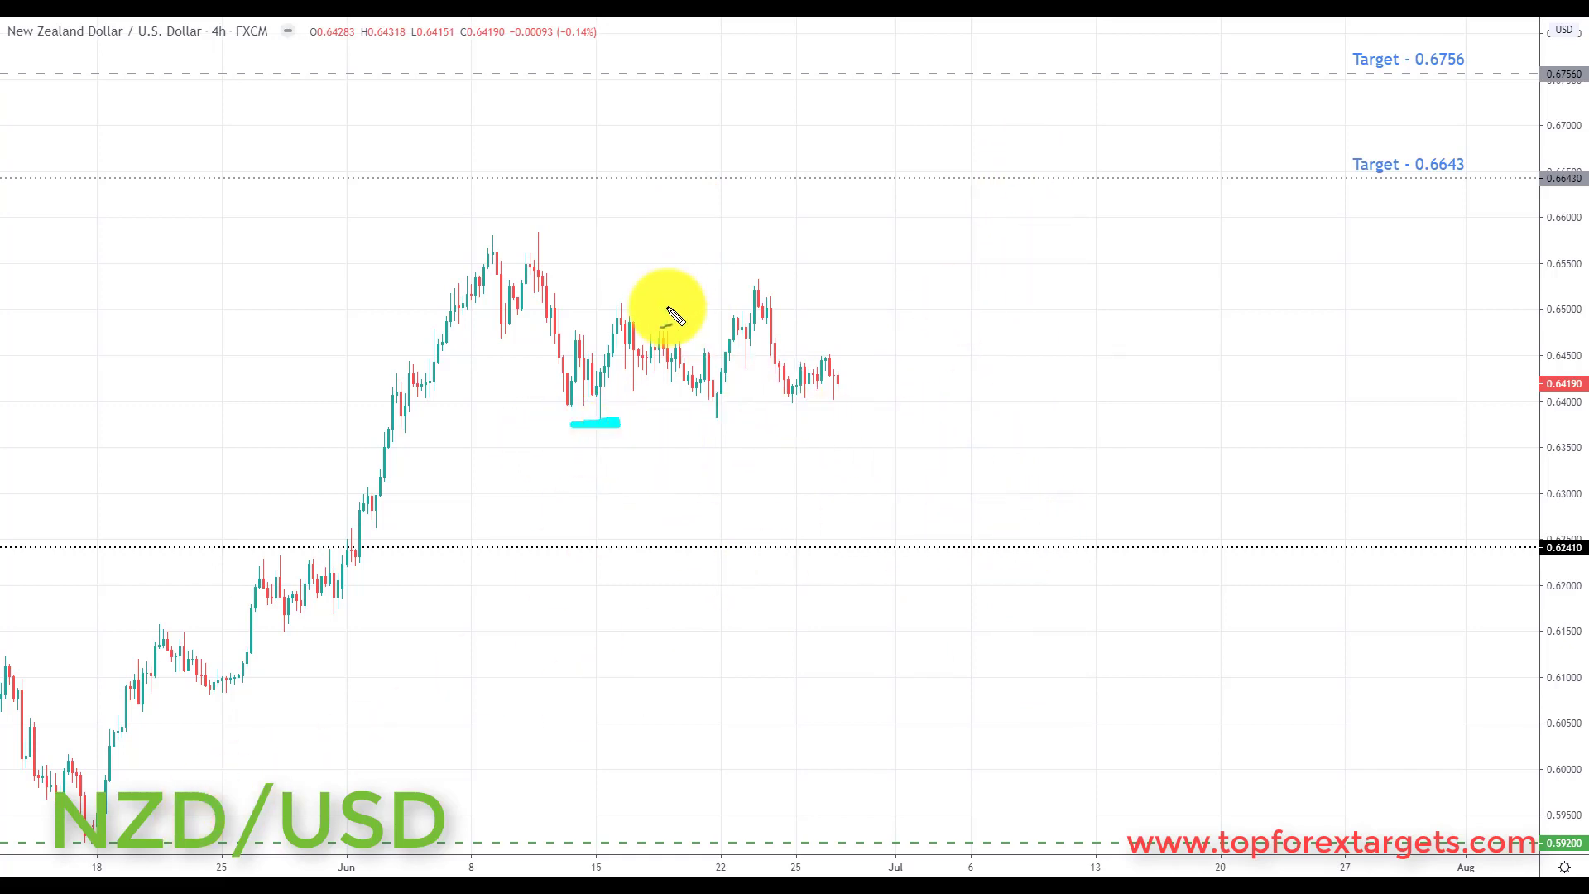
{"action": "left_click_drag", "start_coordinate": [516, 213], "coordinate": [837, 441]}
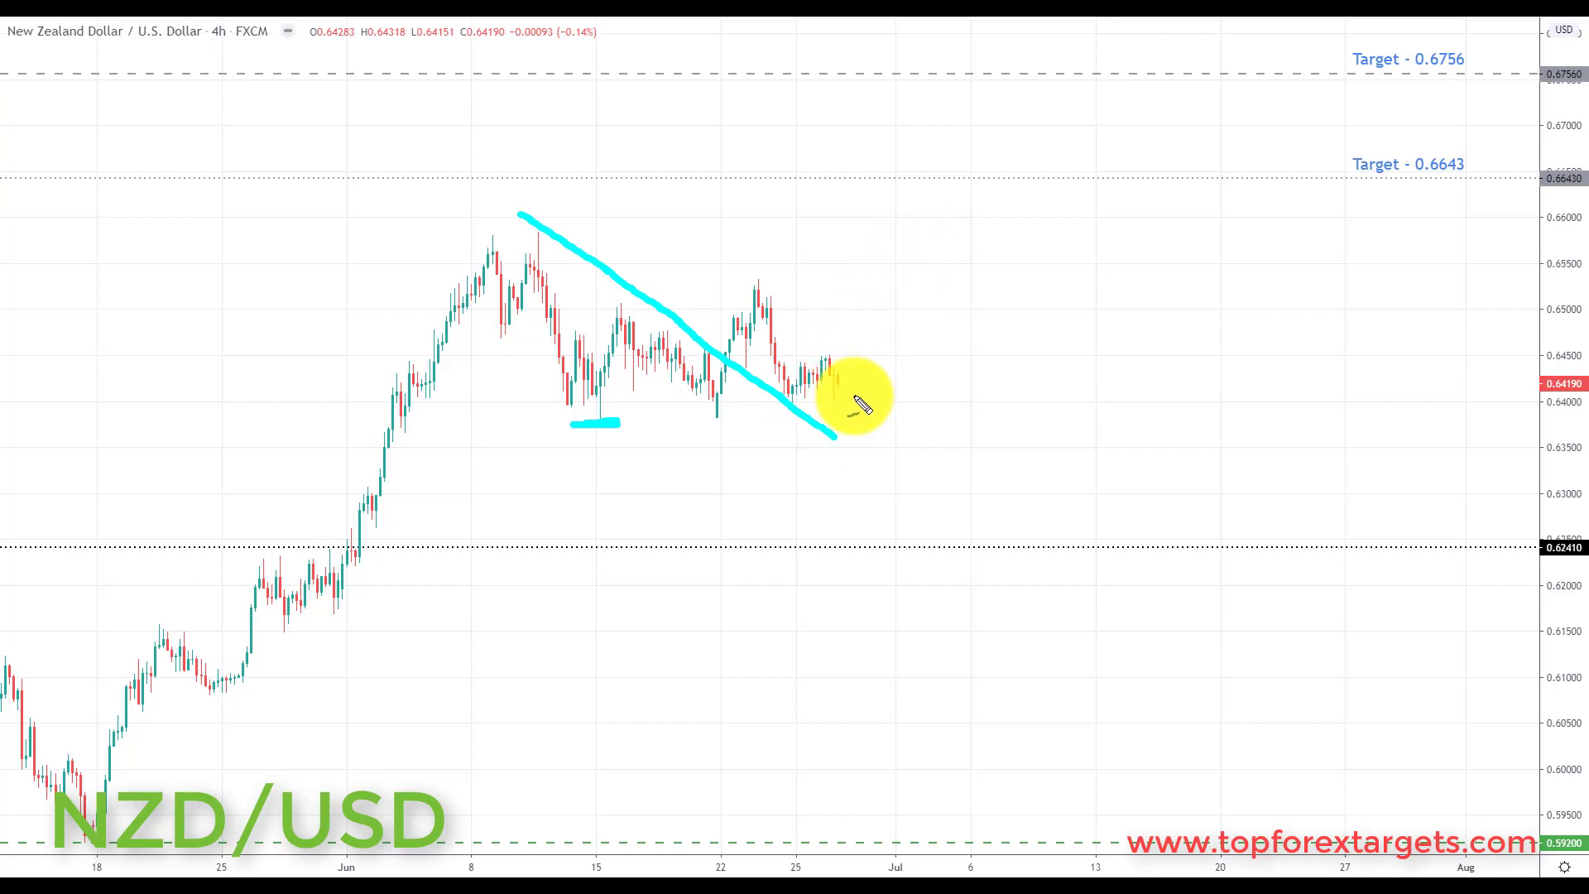
{"action": "mouse_move", "coordinate": [855, 397]}
{"action": "left_mouse_down"}
{"action": "mouse_move", "coordinate": [892, 357]}
{"action": "mouse_move", "coordinate": [946, 177]}
{"action": "mouse_move", "coordinate": [956, 220]}
{"action": "left_mouse_up"}
{"action": "left_click_drag", "start_coordinate": [1400, 184], "coordinate": [1474, 180]}
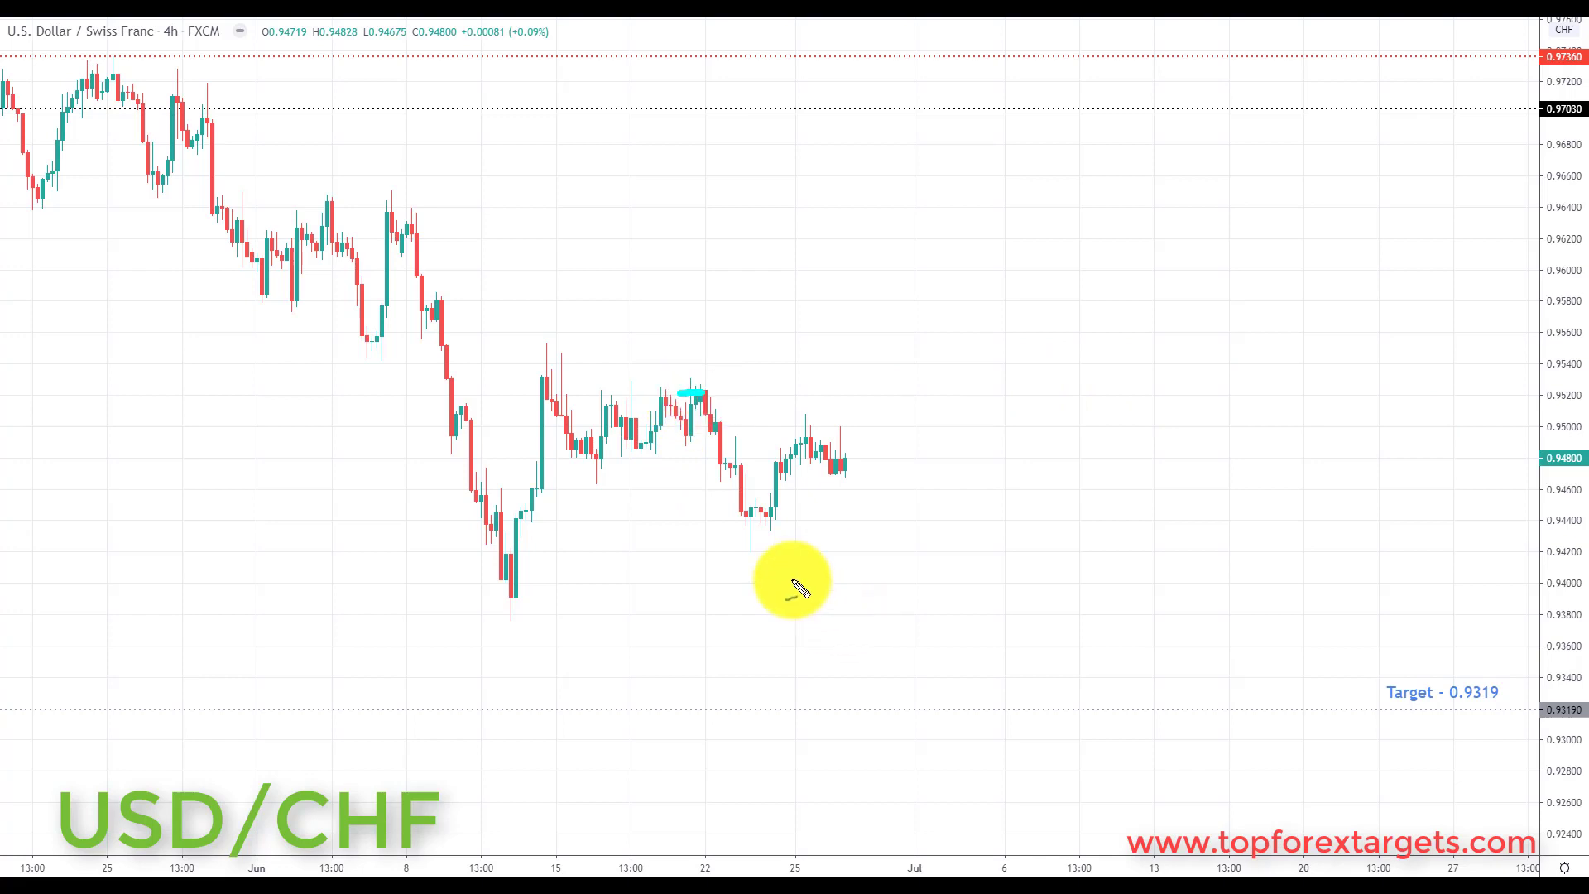
Draw two rising trendlines under USD/CHF lows and a drop to an underlined 0.9319 target.
{"action": "left_click_drag", "start_coordinate": [509, 617], "coordinate": [778, 374]}
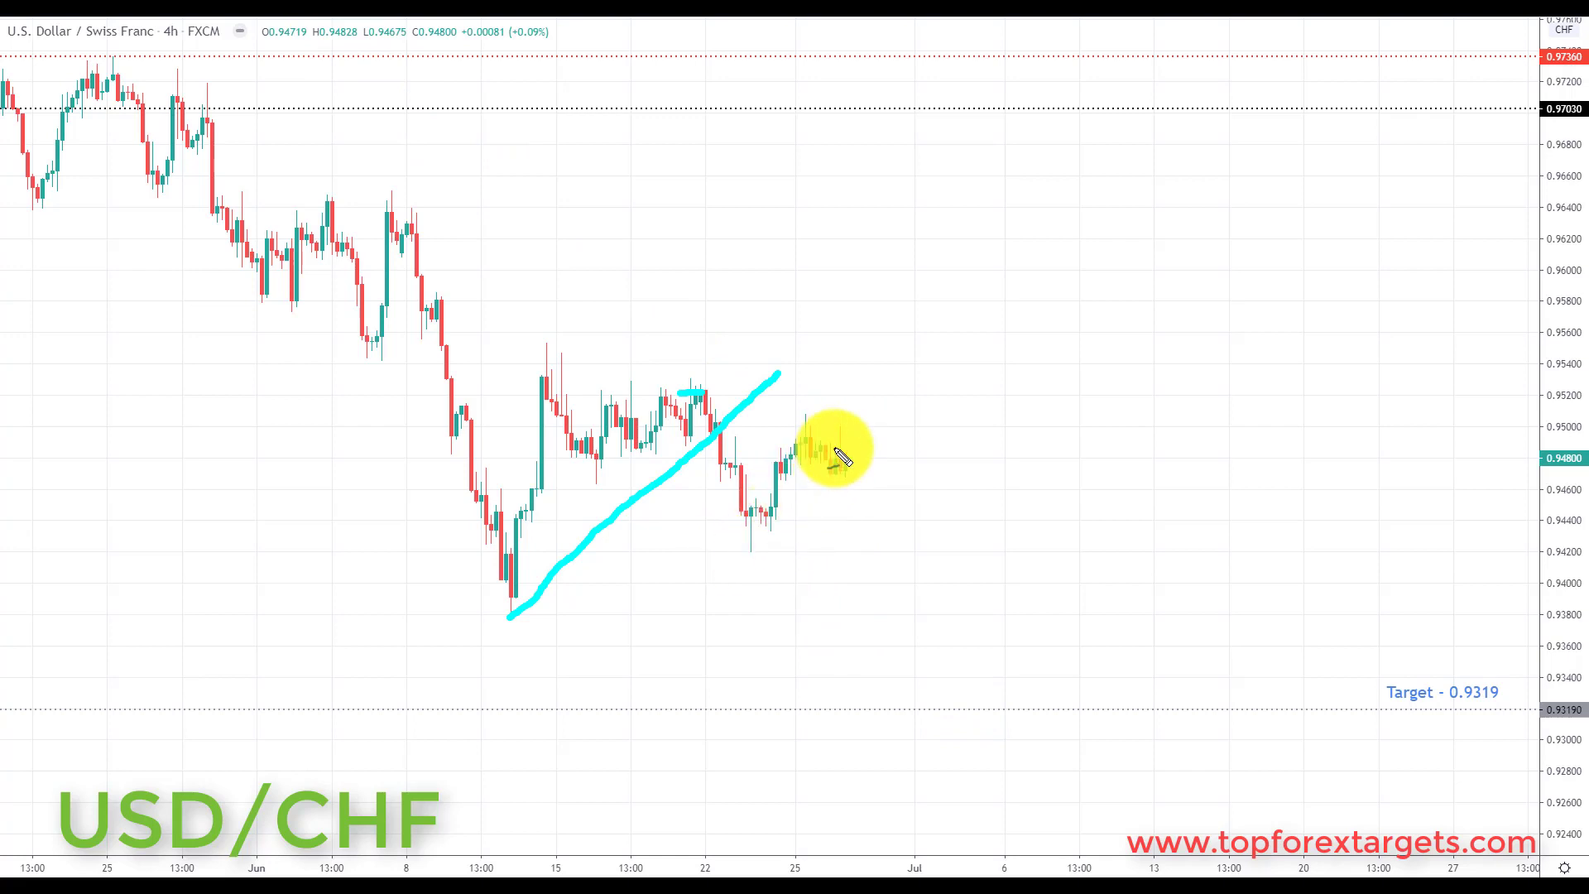
{"action": "left_click_drag", "start_coordinate": [760, 539], "coordinate": [910, 399]}
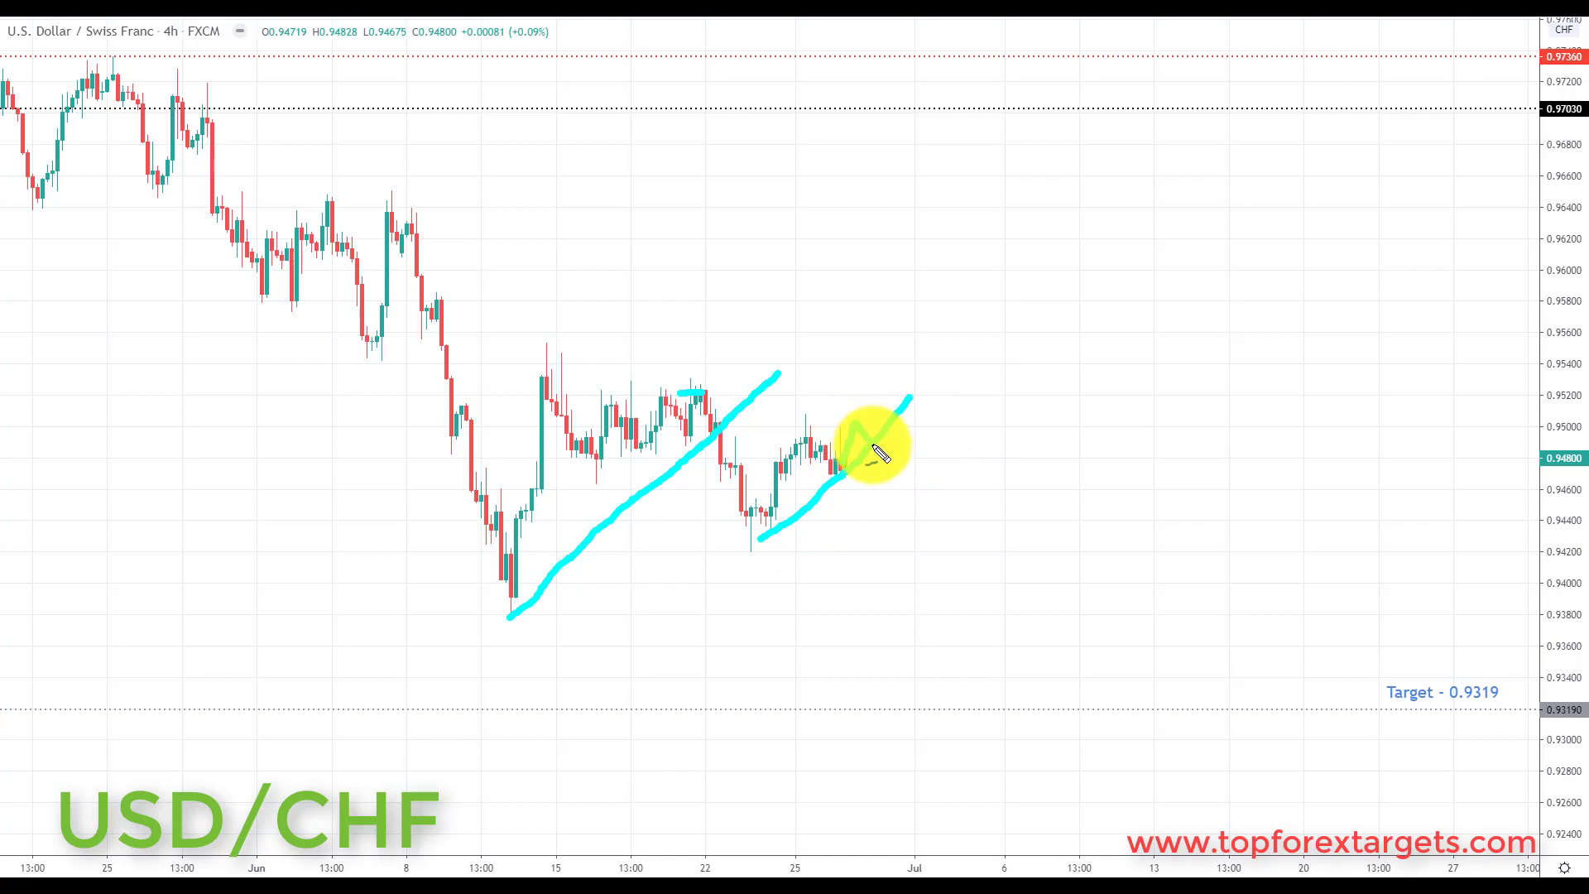
{"action": "mouse_move", "coordinate": [907, 431]}
{"action": "left_mouse_down"}
{"action": "mouse_move", "coordinate": [996, 706]}
{"action": "mouse_move", "coordinate": [1008, 659]}
{"action": "left_mouse_up"}
{"action": "left_click_drag", "start_coordinate": [1434, 714], "coordinate": [1498, 716]}
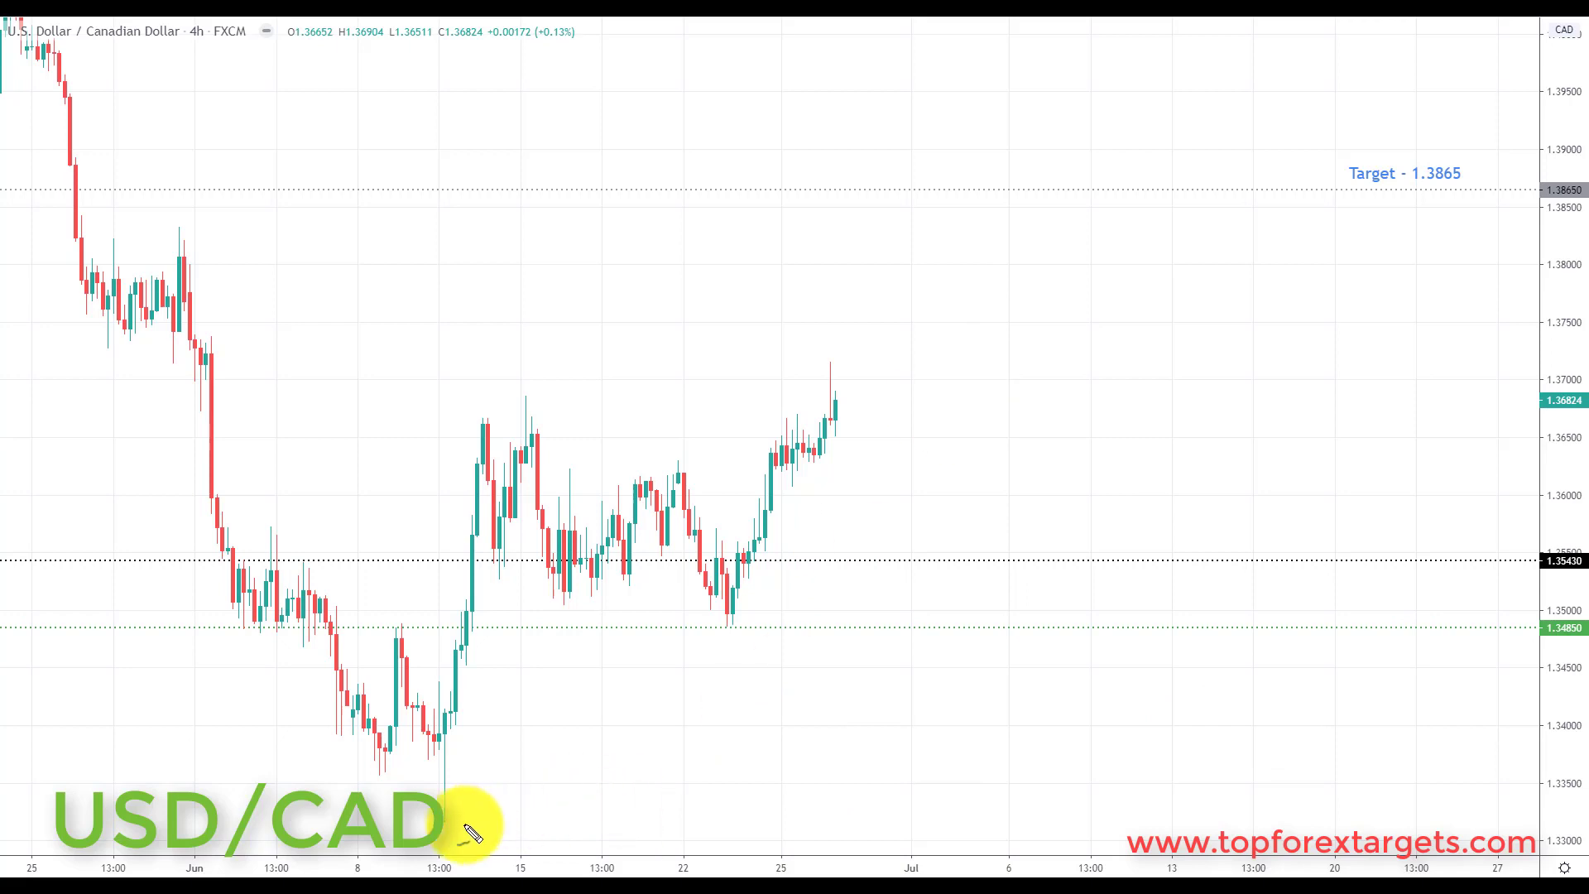
Draw USD/CAD's rising trendline from the June low, a pullback, and a rally to an underlined 1.3865.
{"action": "left_click_drag", "start_coordinate": [447, 828], "coordinate": [1214, 356]}
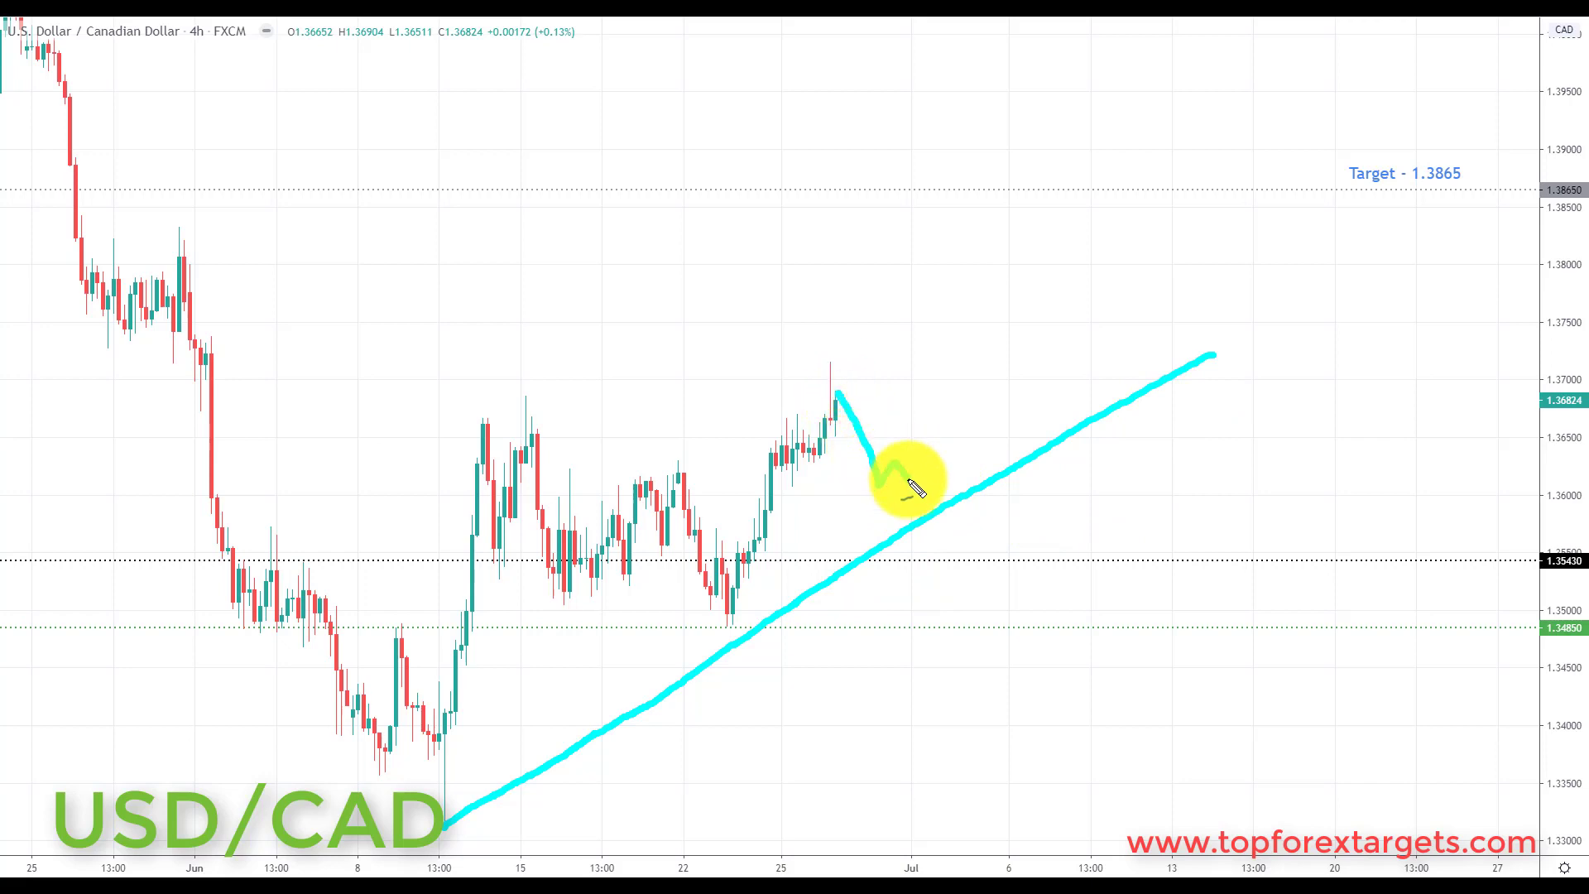
{"action": "left_click_drag", "start_coordinate": [909, 480], "coordinate": [930, 516]}
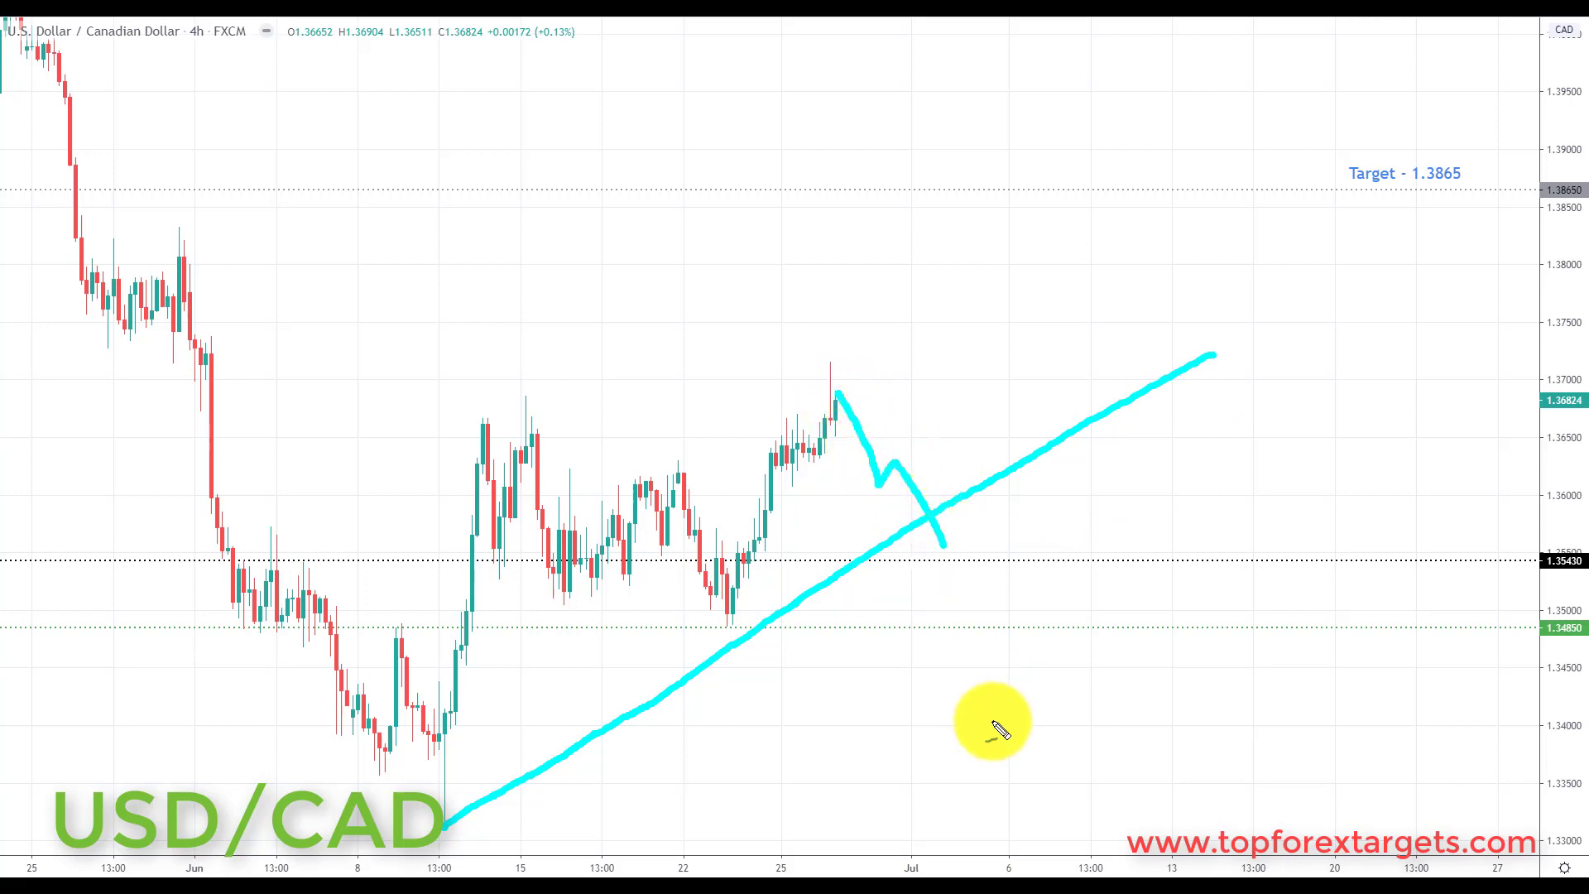
{"action": "mouse_move", "coordinate": [949, 550]}
{"action": "left_mouse_down"}
{"action": "mouse_move", "coordinate": [1006, 451]}
{"action": "mouse_move", "coordinate": [1074, 193]}
{"action": "mouse_move", "coordinate": [1093, 240]}
{"action": "left_mouse_up"}
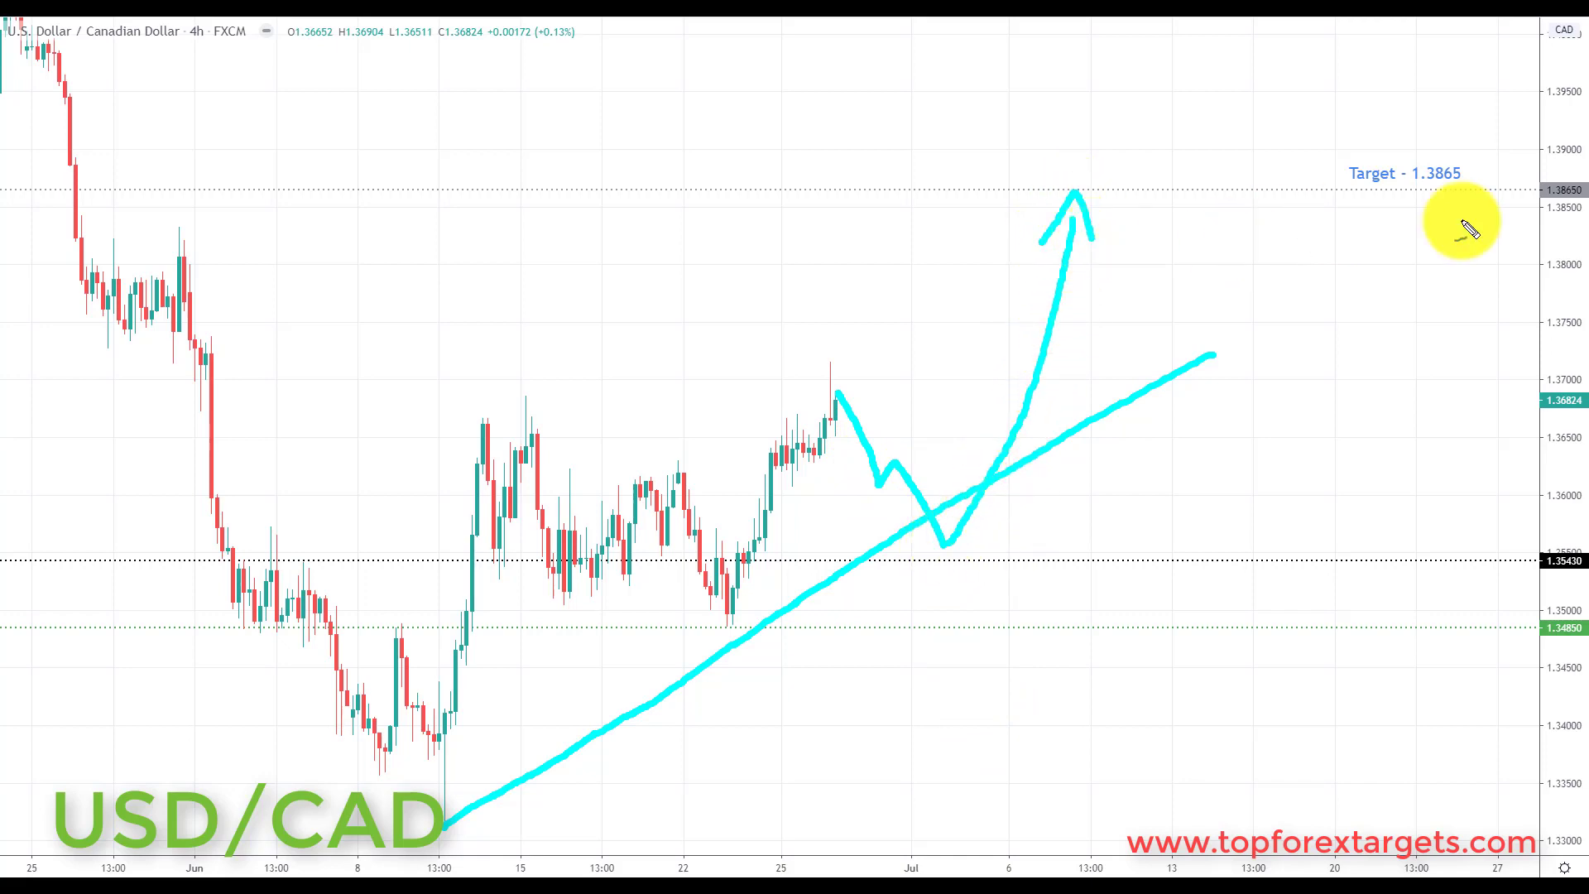
{"action": "left_click_drag", "start_coordinate": [1388, 199], "coordinate": [1486, 193]}
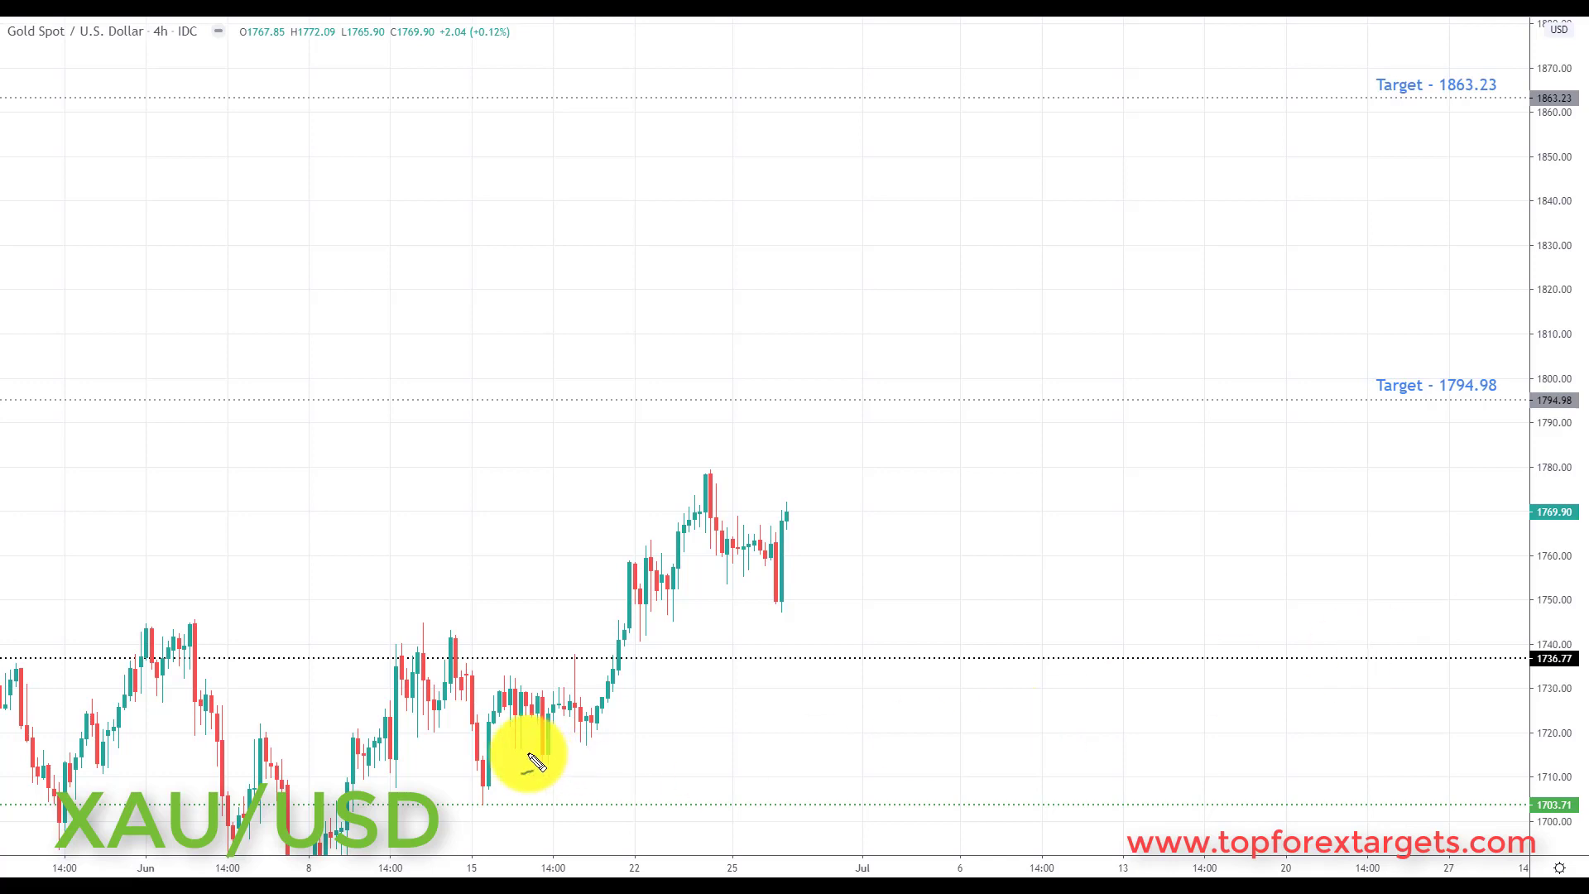
Mark gold's mid-June consolidation near 1720 and sketch the dip and climb toward 1794.98.
{"action": "left_click_drag", "start_coordinate": [444, 731], "coordinate": [645, 731]}
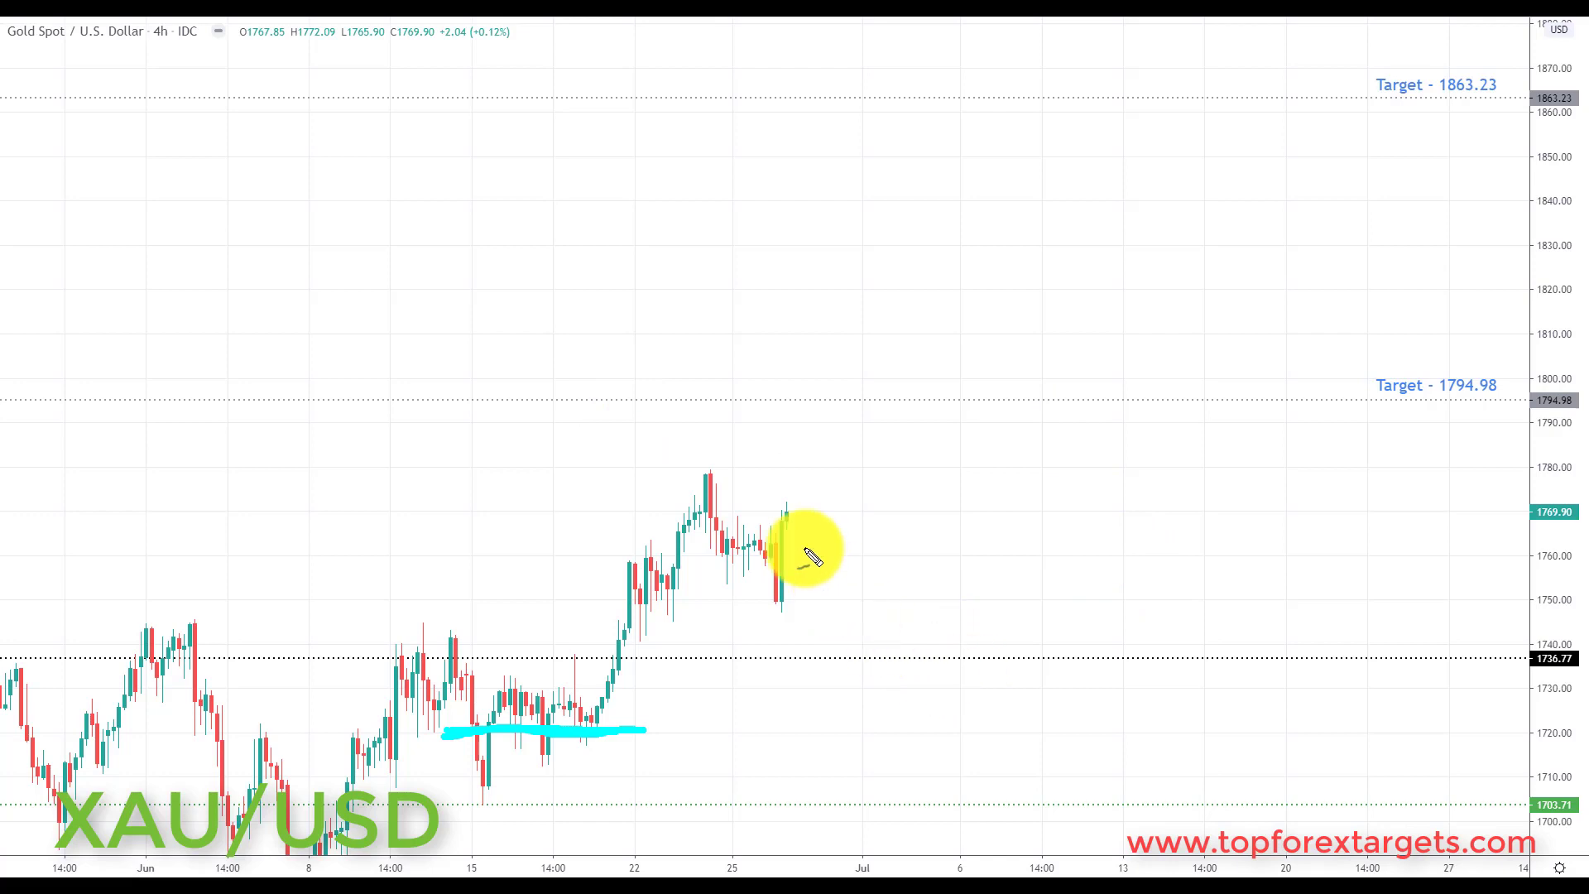
{"action": "left_click_drag", "start_coordinate": [799, 518], "coordinate": [892, 651]}
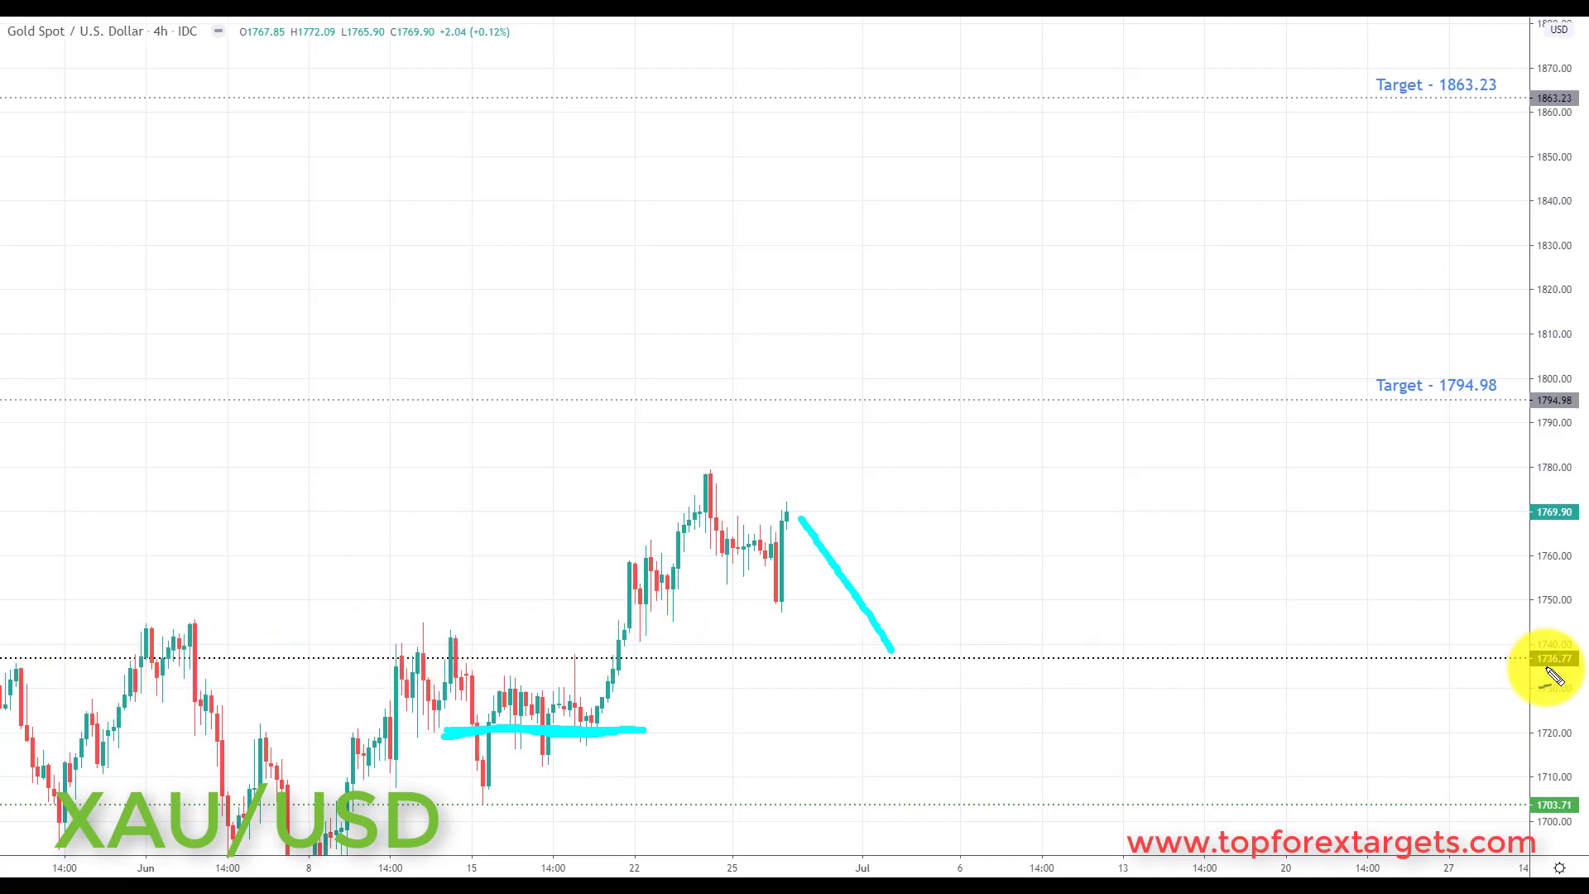
{"action": "mouse_move", "coordinate": [765, 466]}
{"action": "left_mouse_down"}
{"action": "mouse_move", "coordinate": [880, 569]}
{"action": "mouse_move", "coordinate": [925, 626]}
{"action": "mouse_move", "coordinate": [909, 629]}
{"action": "mouse_move", "coordinate": [931, 586]}
{"action": "mouse_move", "coordinate": [970, 622]}
{"action": "mouse_move", "coordinate": [1091, 409]}
{"action": "mouse_move", "coordinate": [1098, 451]}
{"action": "left_mouse_up"}
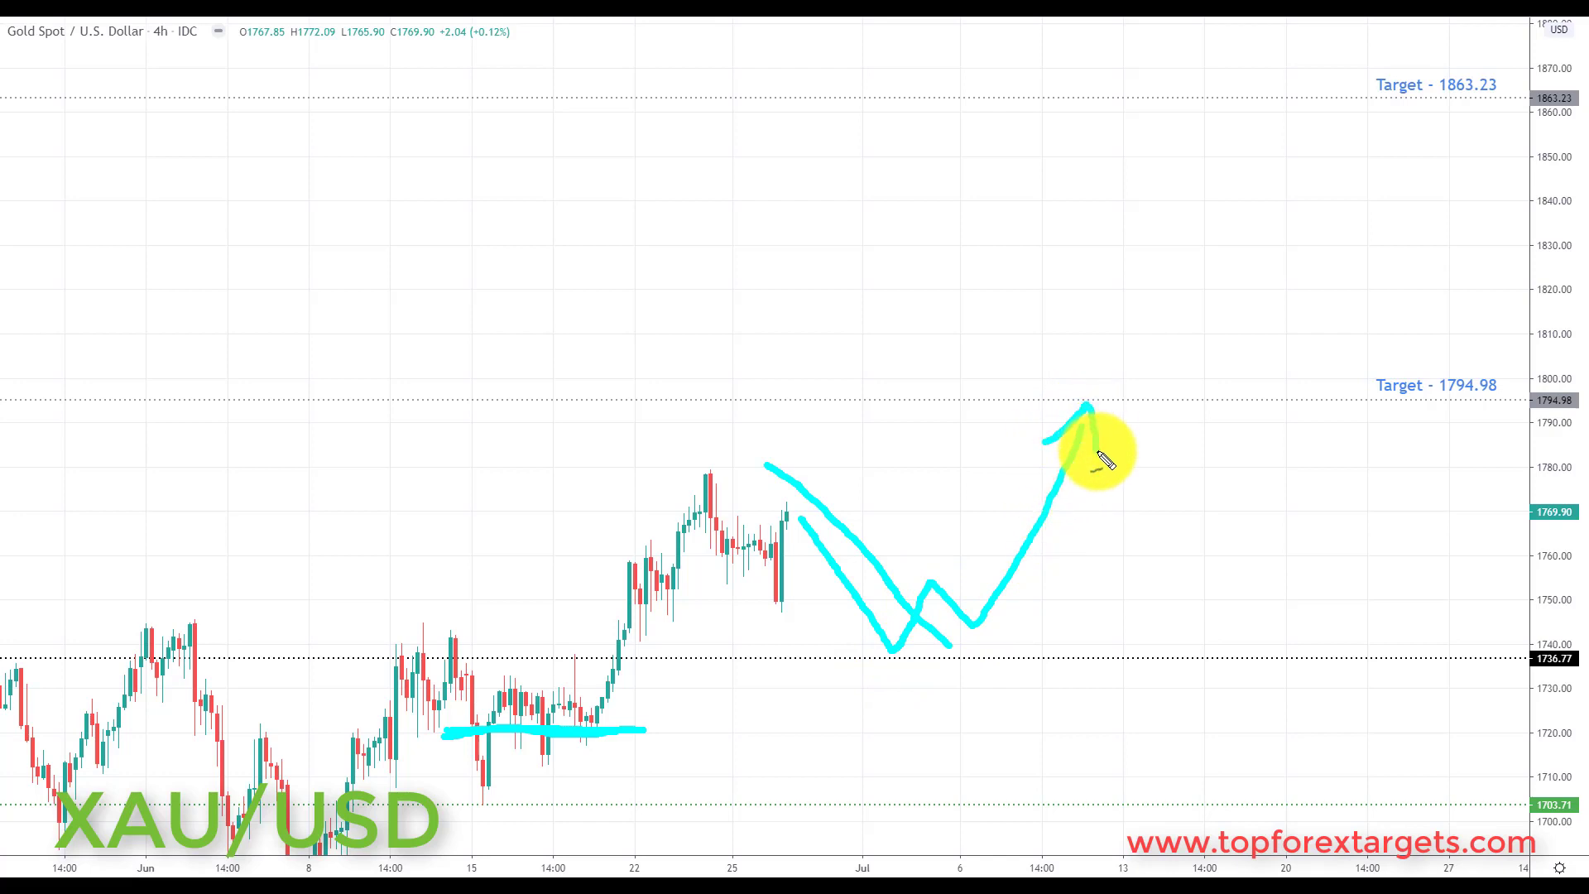
Underline 1794.98 and extend the path to an arrowhead at 1863.23, underlining that target.
{"action": "left_click_drag", "start_coordinate": [1432, 403], "coordinate": [1525, 401]}
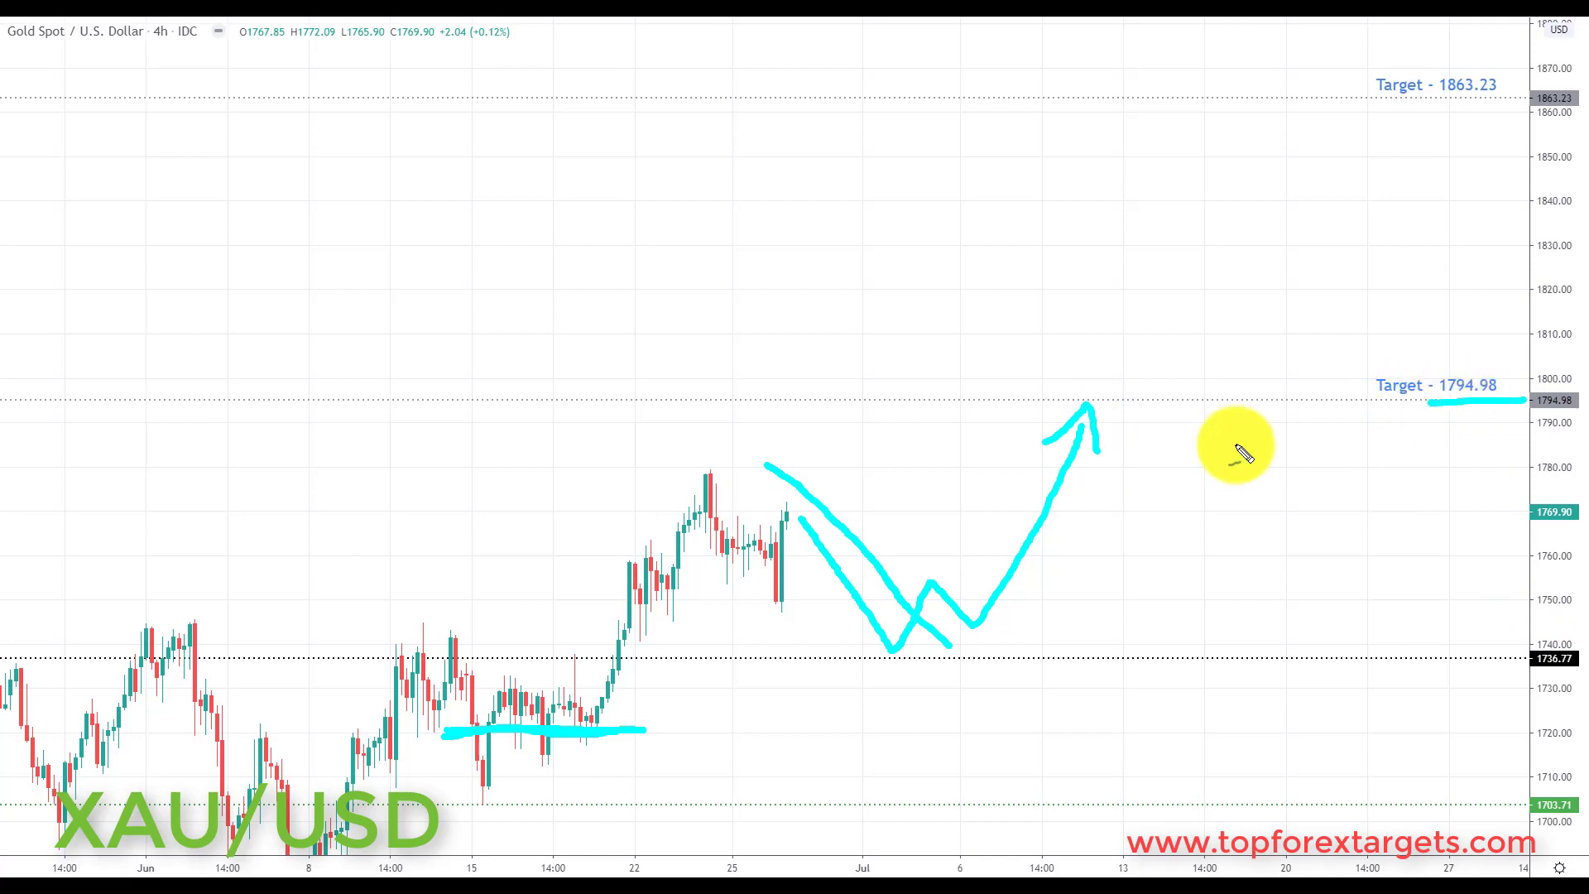
{"action": "mouse_move", "coordinate": [1137, 403]}
{"action": "left_mouse_down"}
{"action": "mouse_move", "coordinate": [1190, 392]}
{"action": "mouse_move", "coordinate": [1258, 224]}
{"action": "mouse_move", "coordinate": [1277, 122]}
{"action": "mouse_move", "coordinate": [1297, 132]}
{"action": "left_mouse_up"}
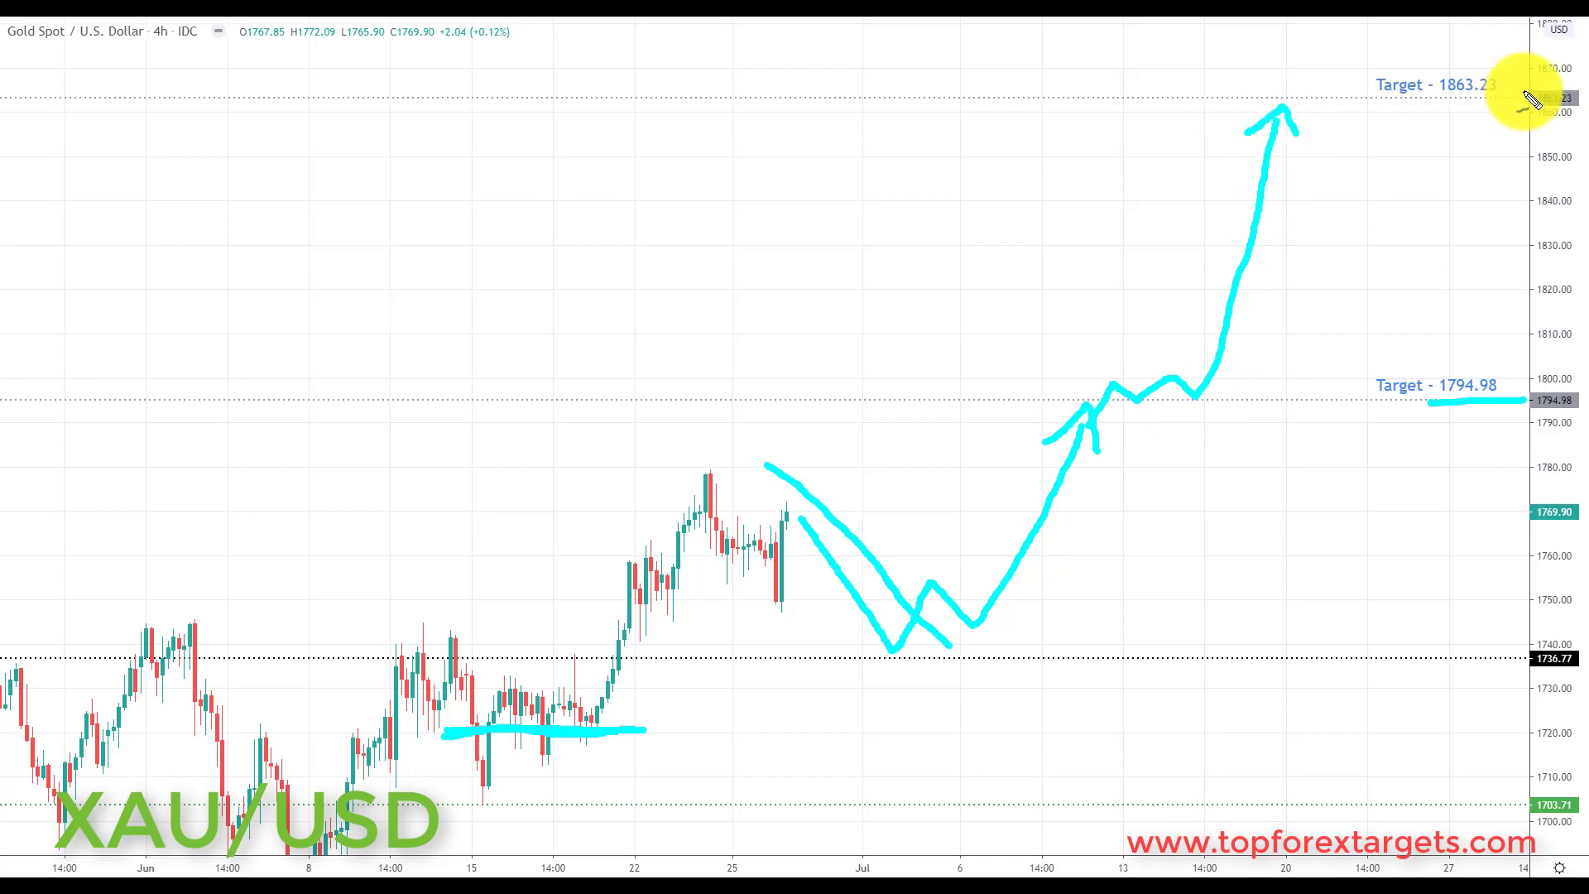
{"action": "left_click_drag", "start_coordinate": [1428, 104], "coordinate": [1527, 109]}
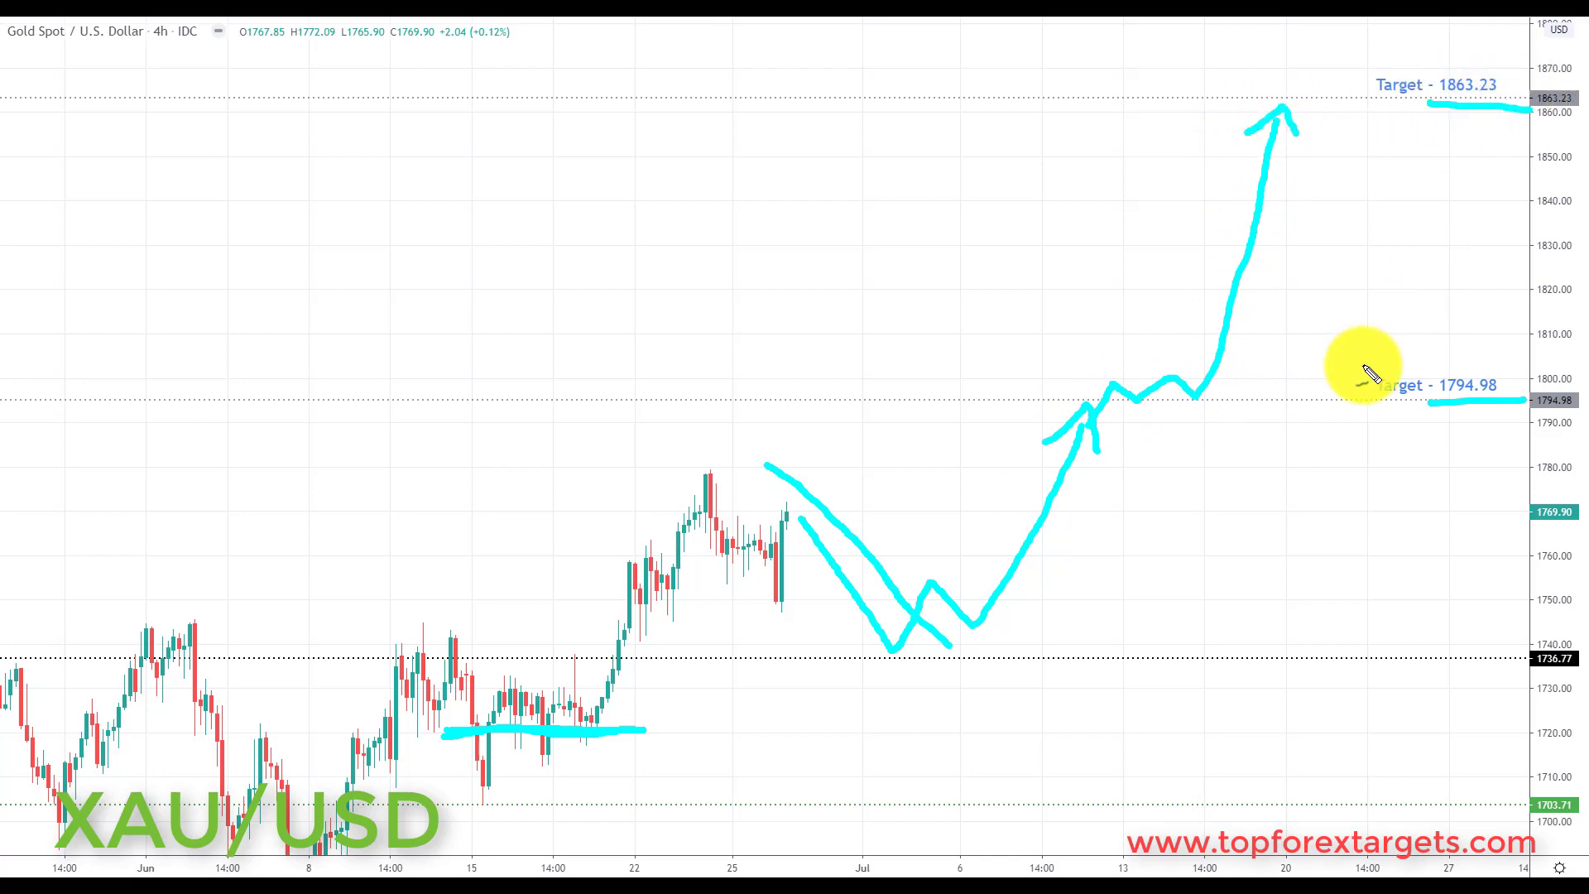